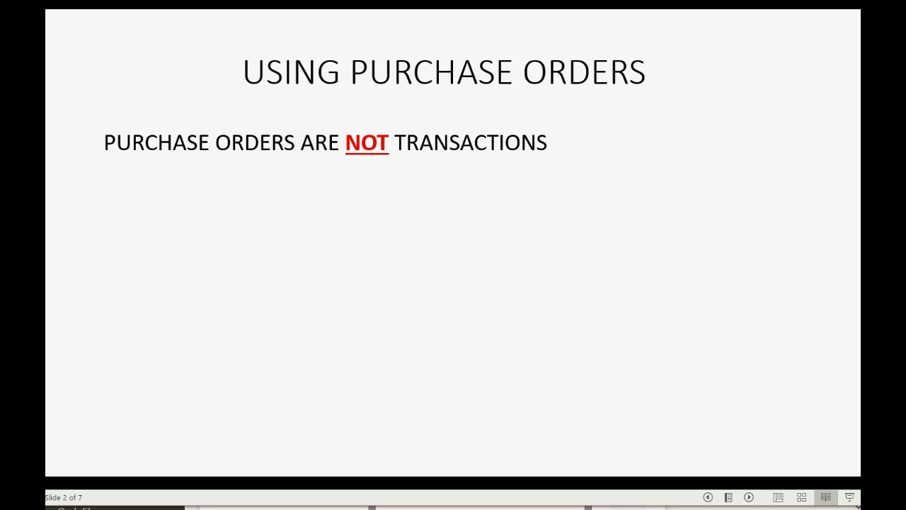
key(Right)
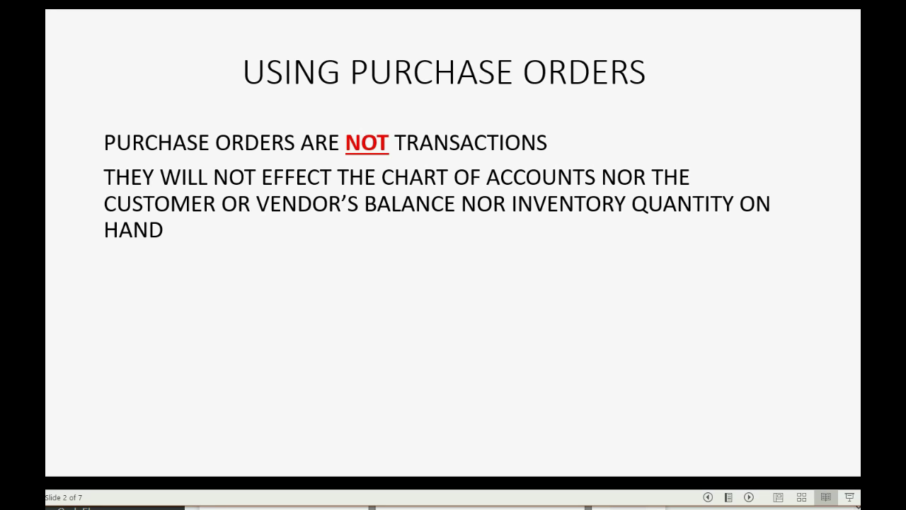
key(Right)
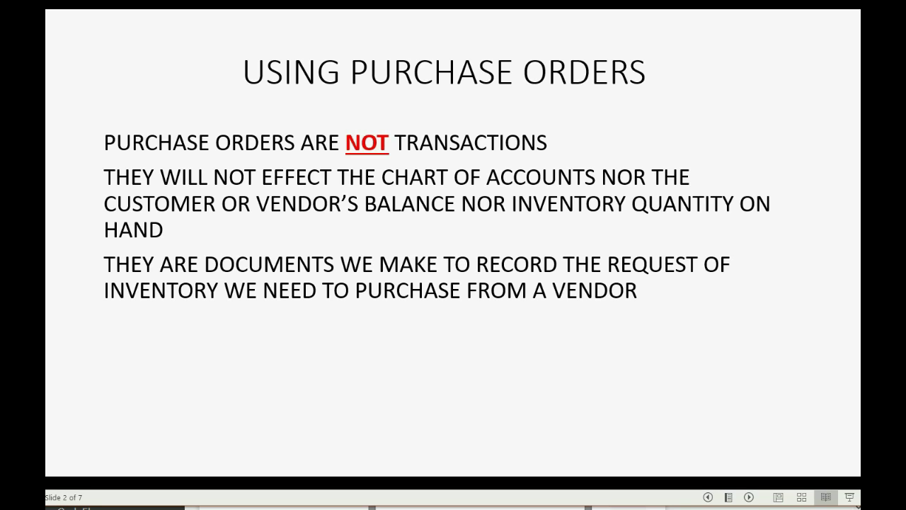
key(Right)
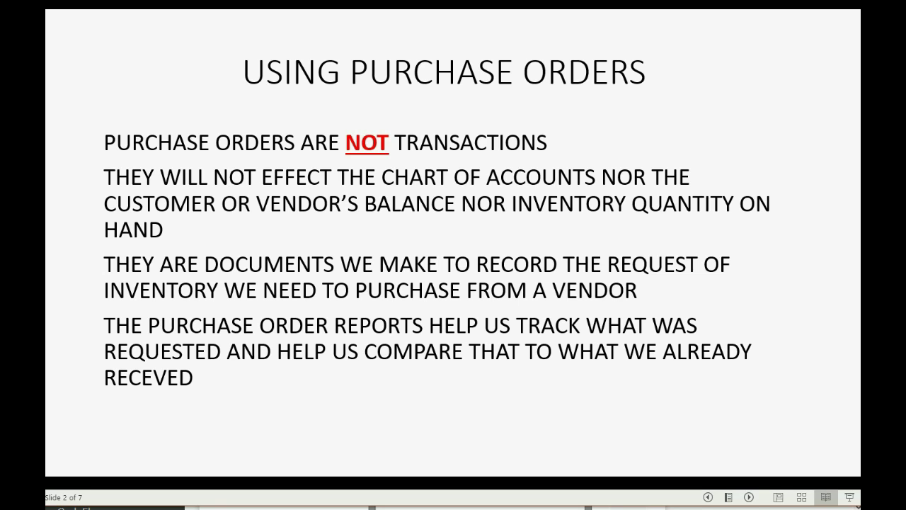
key(Right)
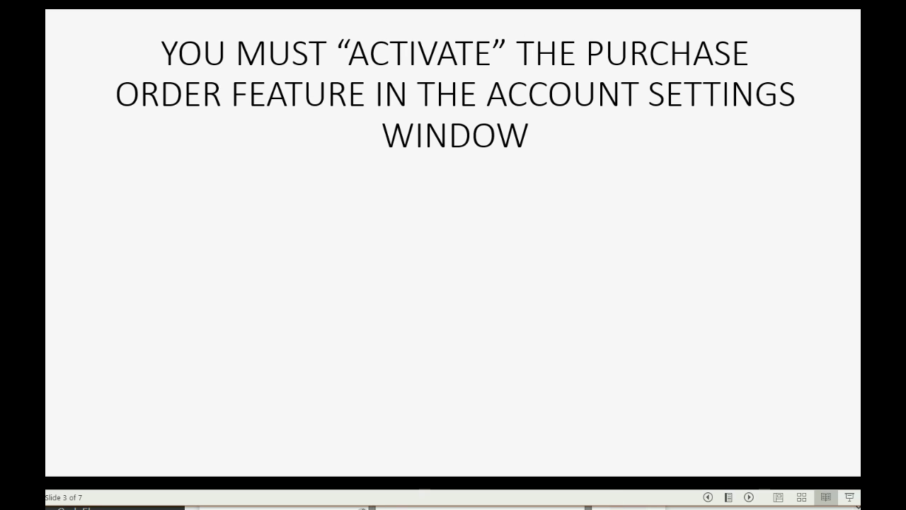
Switch to QuickBooks and check the vendor forms offered for a new transaction, including Purchase order.
click(250, 507)
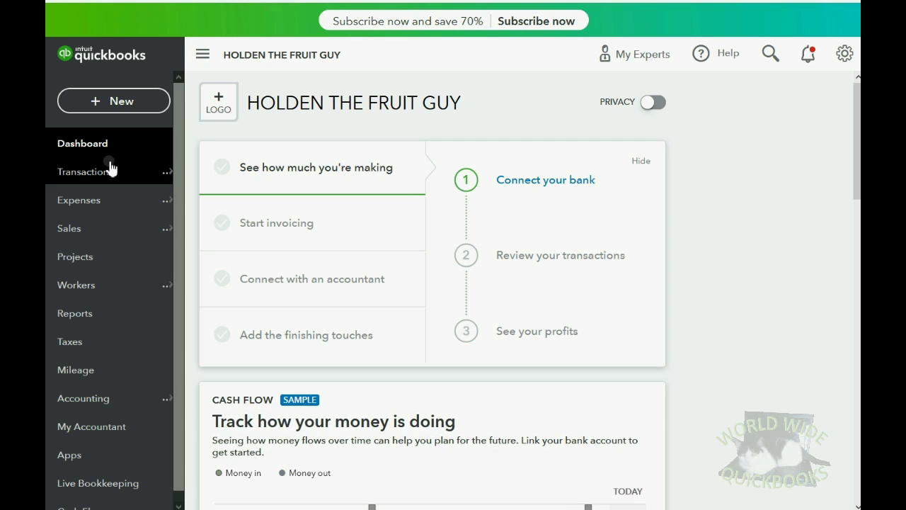
click(100, 103)
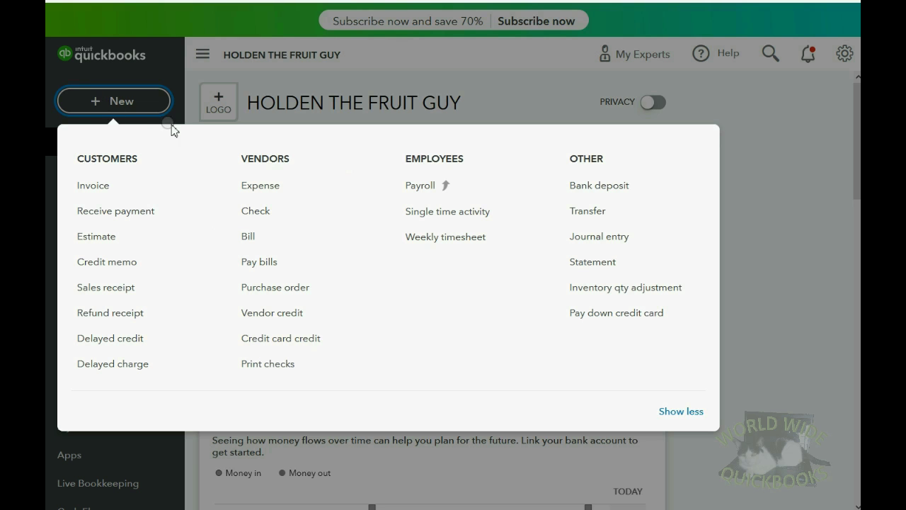
click(276, 361)
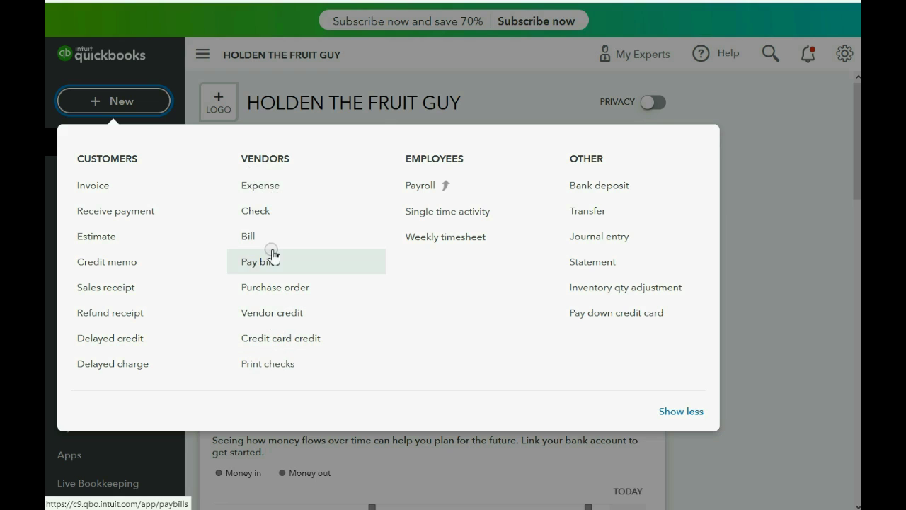
click(260, 362)
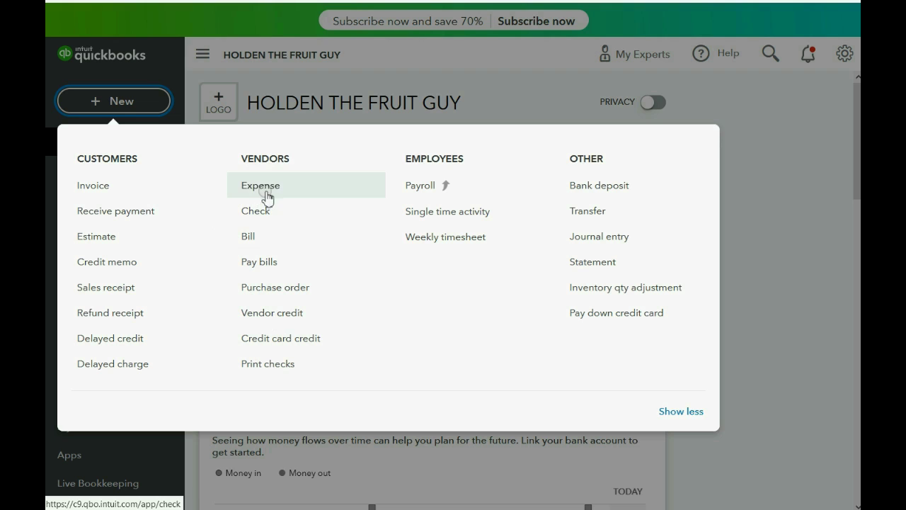
click(395, 72)
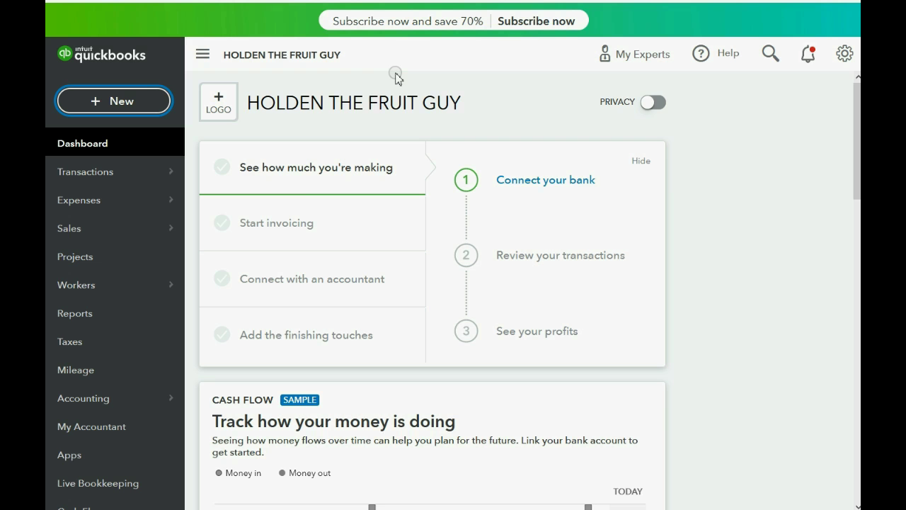
Look through the standard reports for purchase order reports, including the vendor-related sections.
click(85, 313)
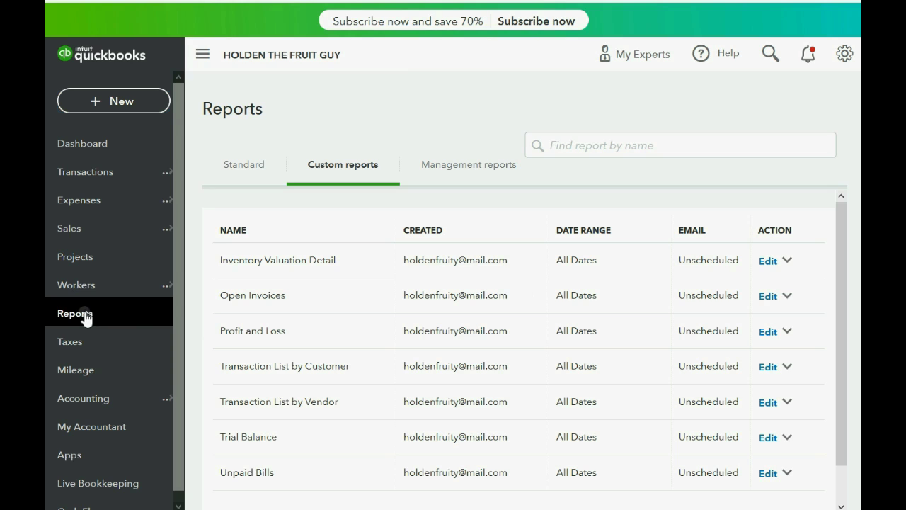
click(254, 168)
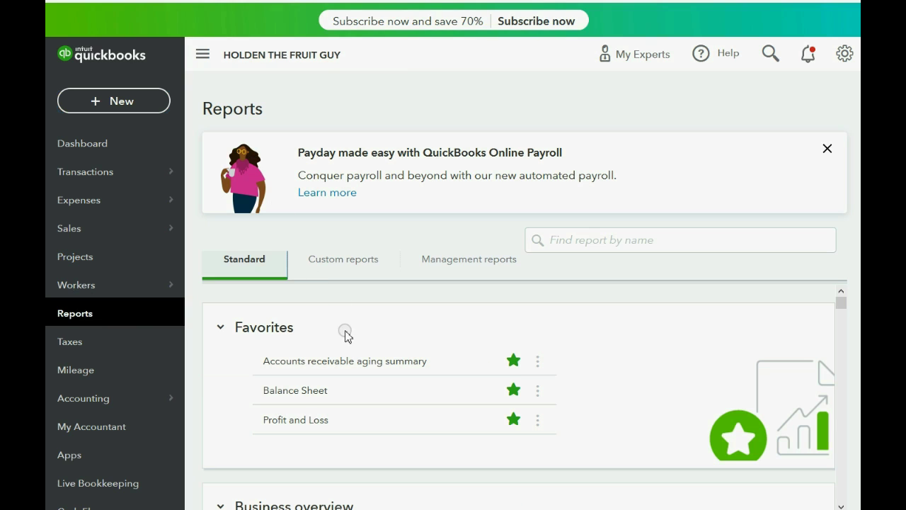
scroll(346, 340, down, 4)
scroll(349, 366, down, 6)
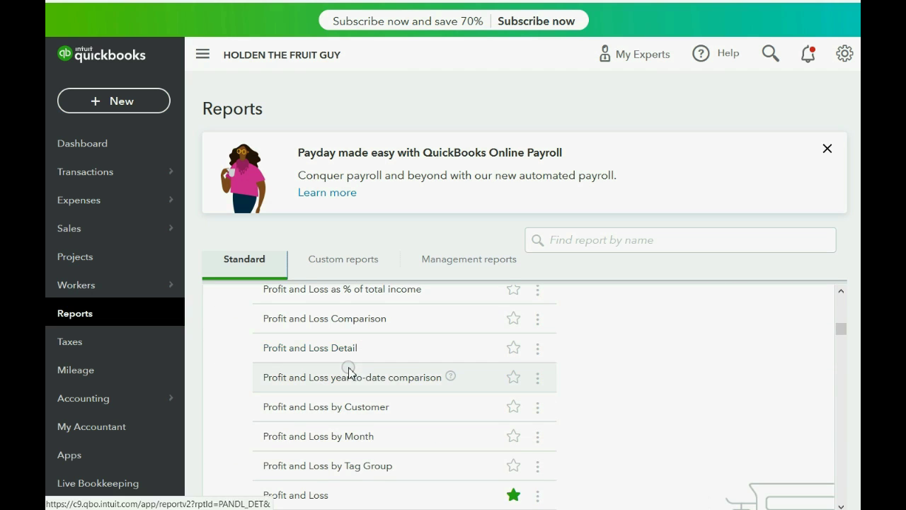
scroll(352, 382, down, 6)
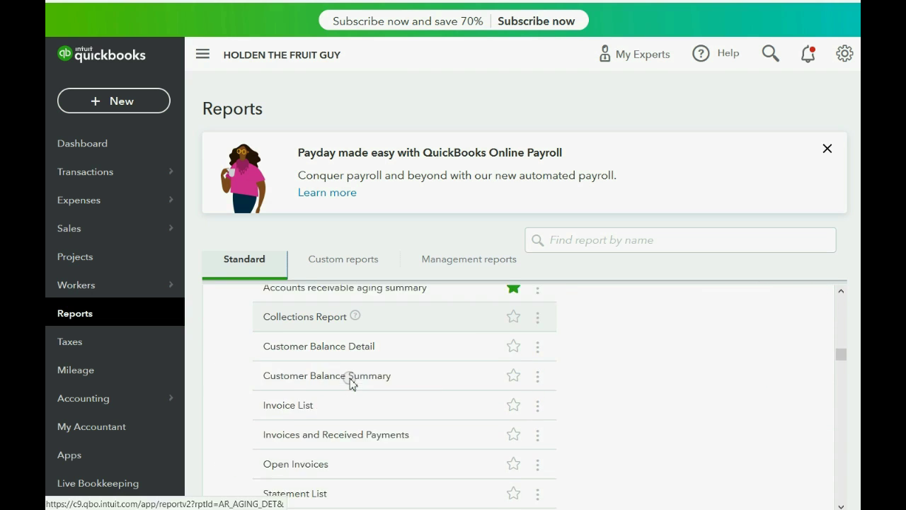
scroll(352, 383, down, 6)
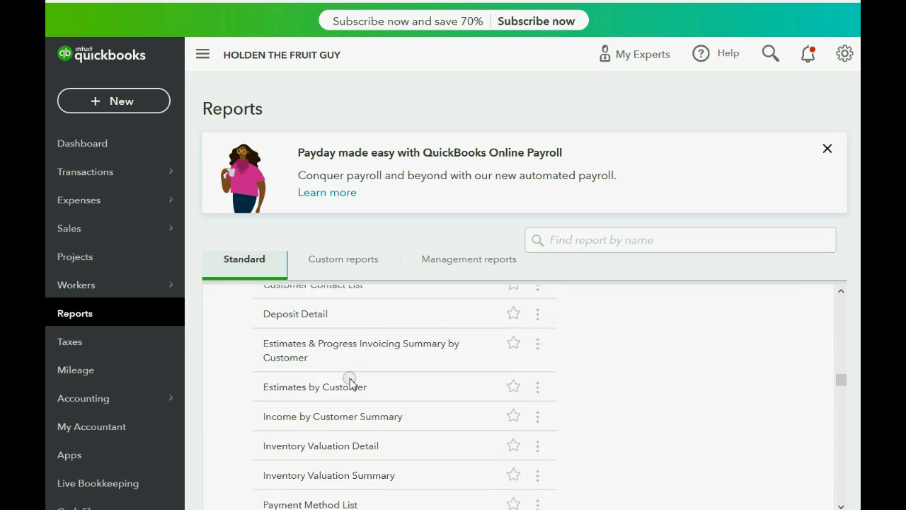
scroll(352, 382, down, 8)
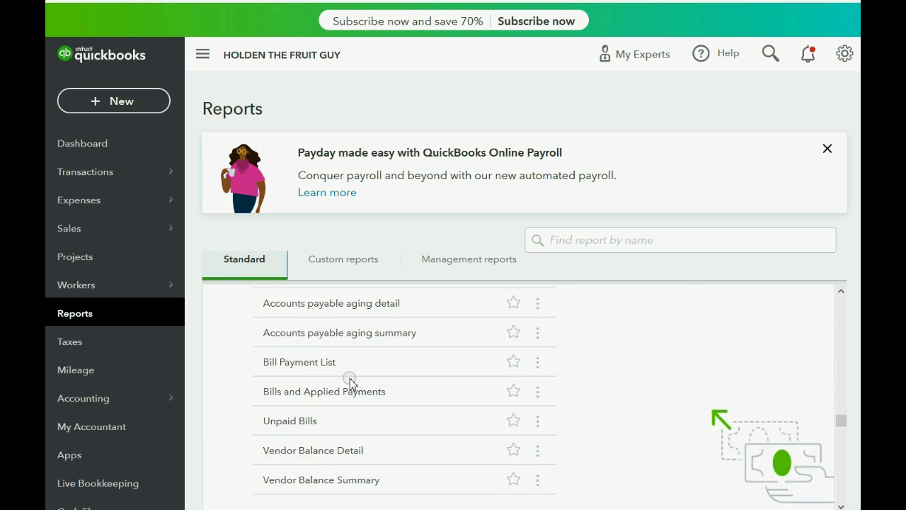
scroll(352, 382, down, 4)
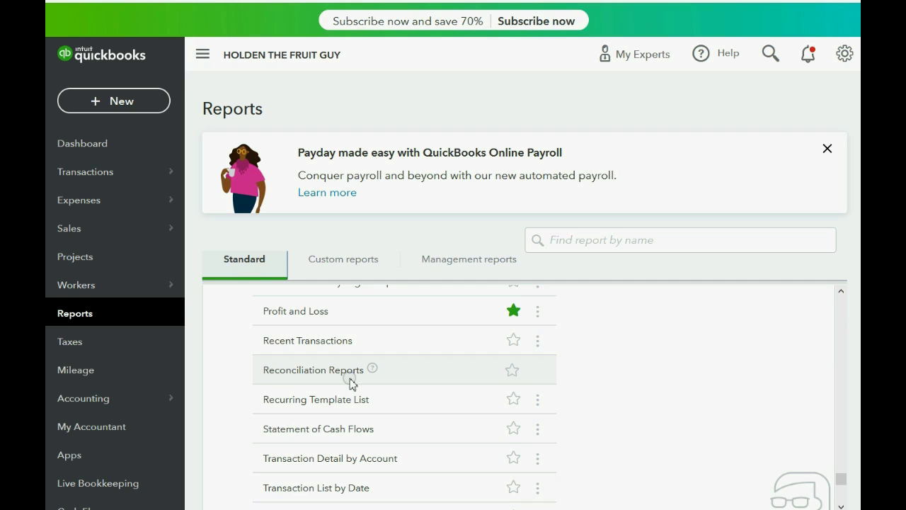
Open Account and settings for the company and review the Sales settings.
click(843, 57)
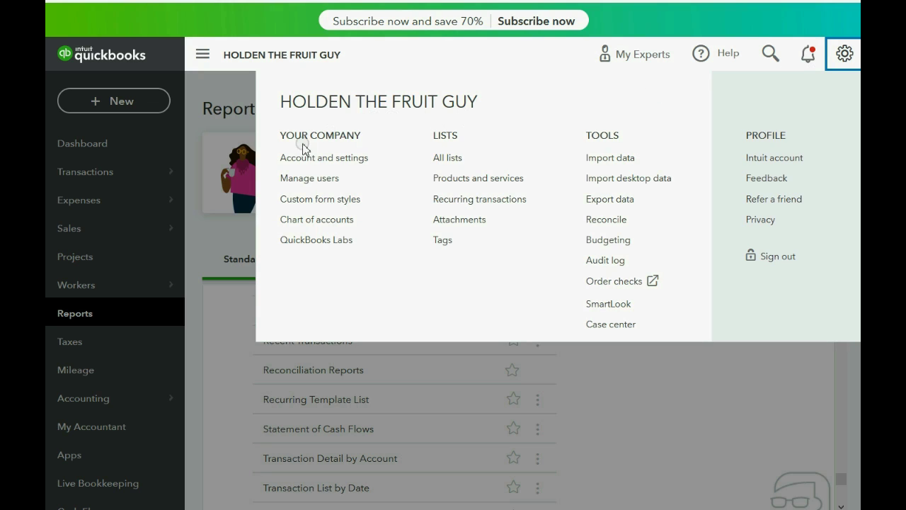
click(308, 162)
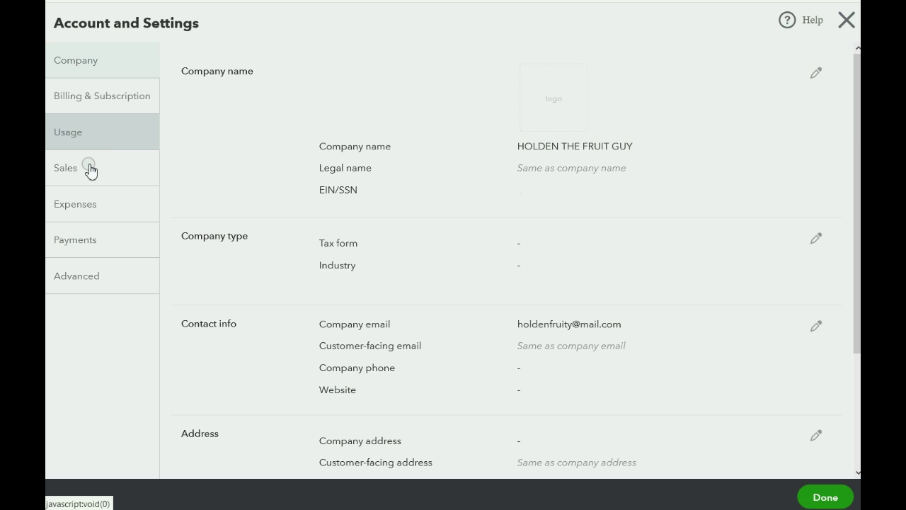
click(84, 172)
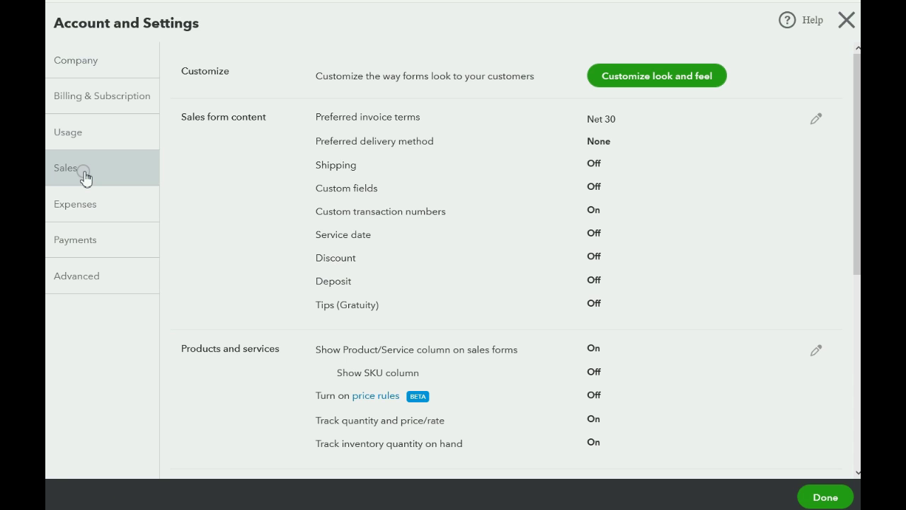
scroll(354, 210, down, 2)
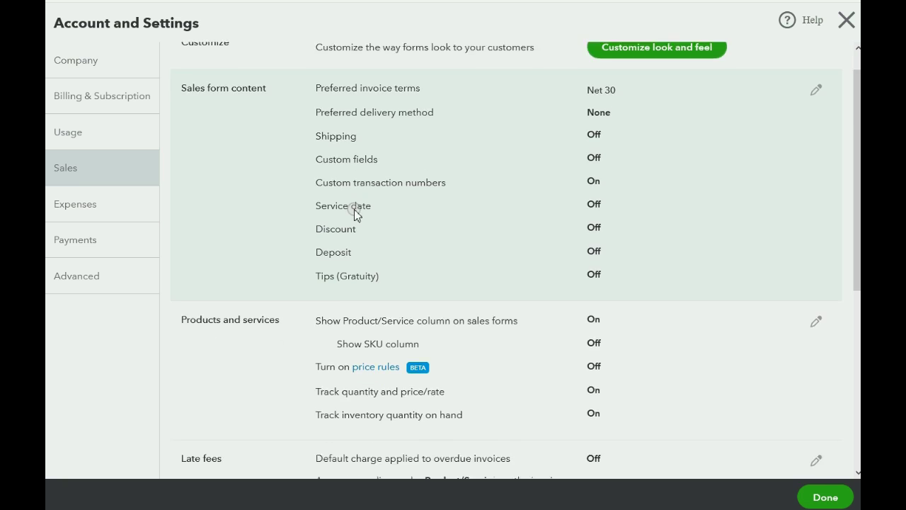
scroll(354, 210, down, 2)
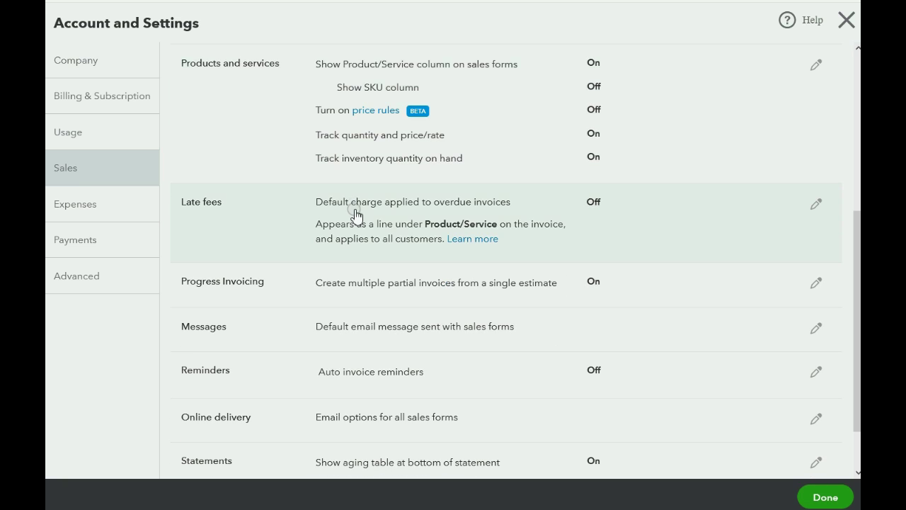
scroll(354, 210, down, 1)
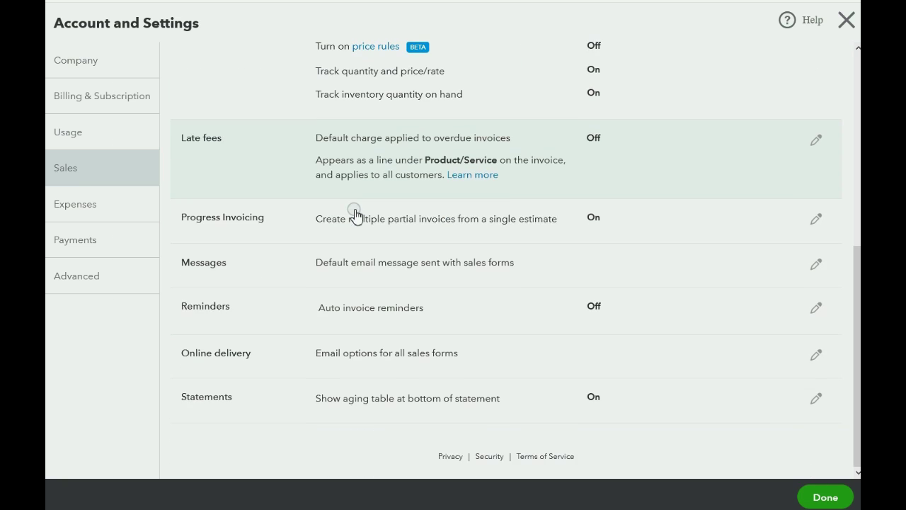
scroll(354, 210, up, 2)
scroll(354, 211, up, 3)
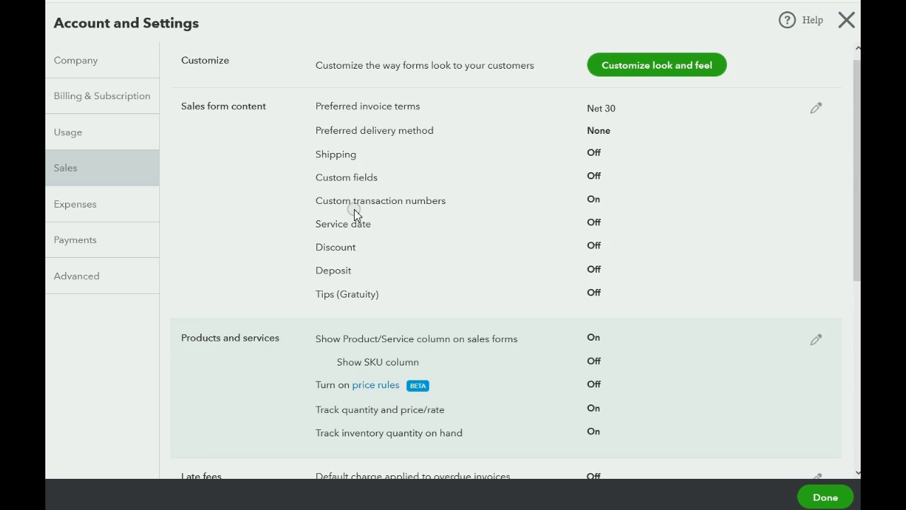
Turn on Use purchase orders in the Expenses settings, save the change and close the settings.
click(113, 204)
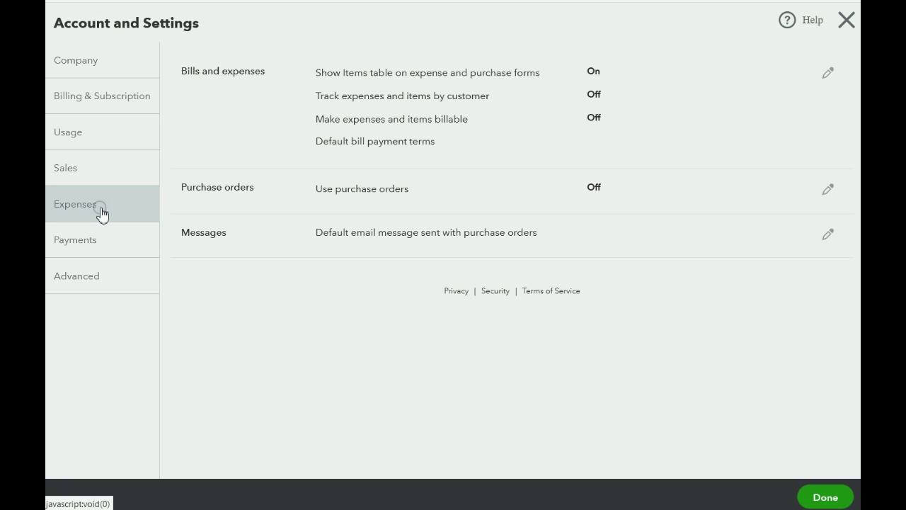
click(326, 189)
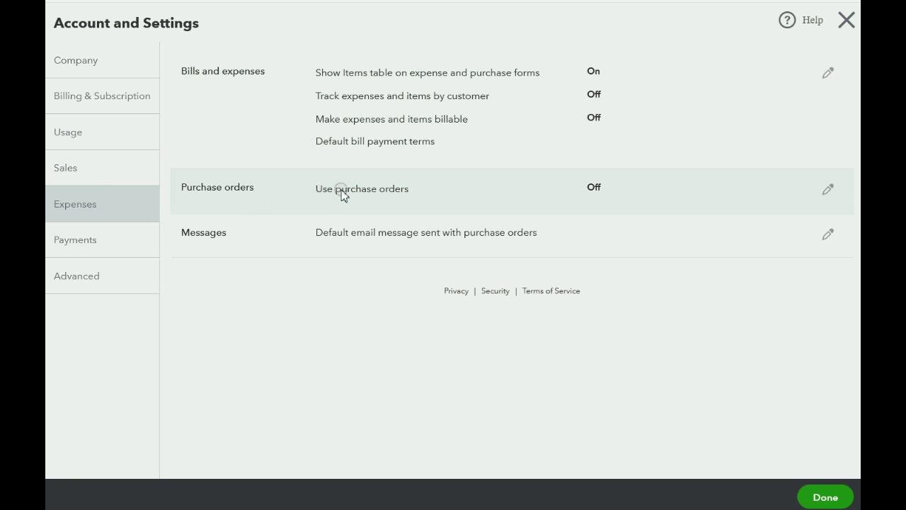
click(389, 192)
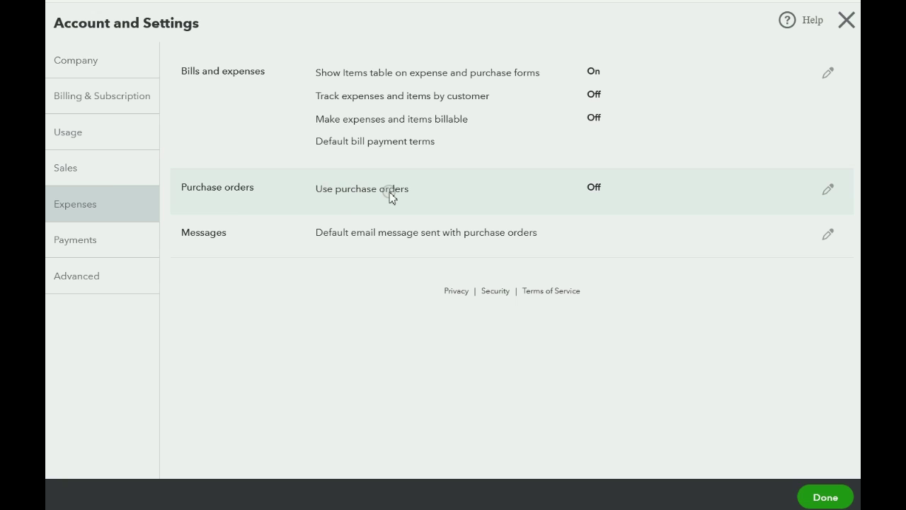
click(594, 191)
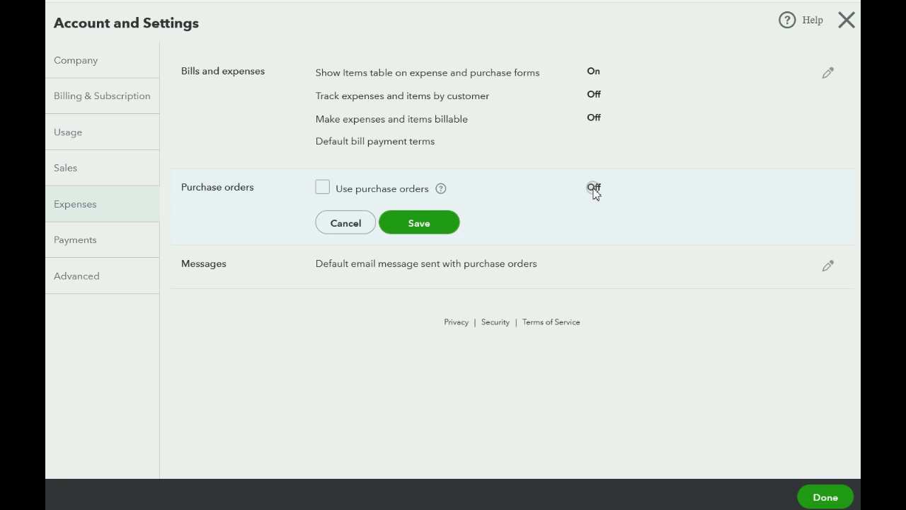
click(323, 188)
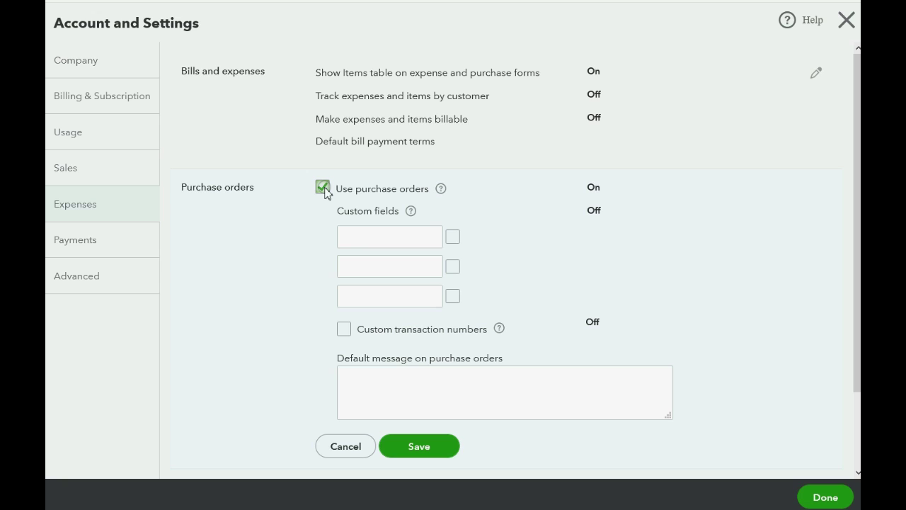
click(415, 452)
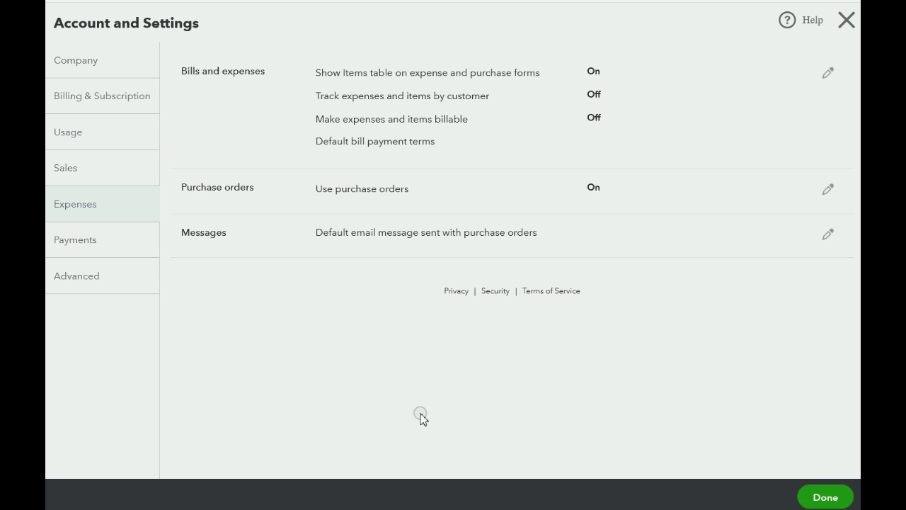
click(848, 21)
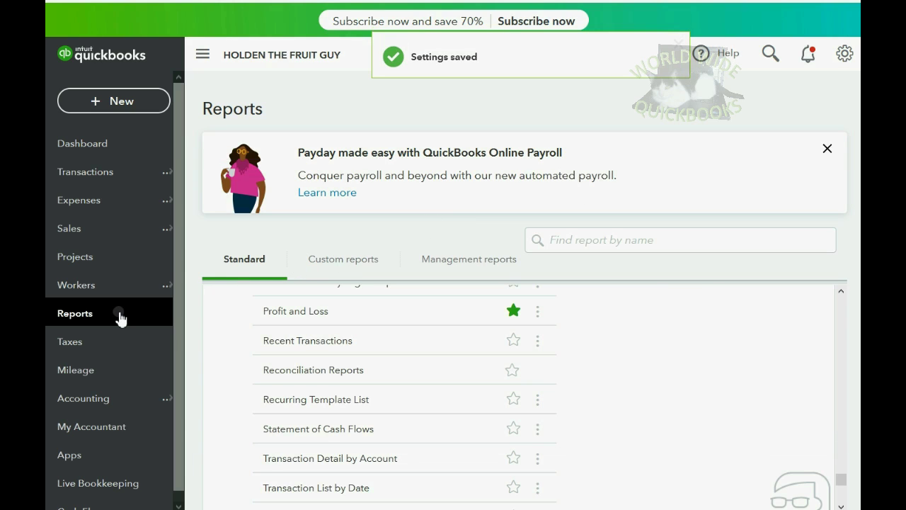
Locate the Open Purchase Order List and Open Purchase Order Detail reports among the standard reports.
click(244, 259)
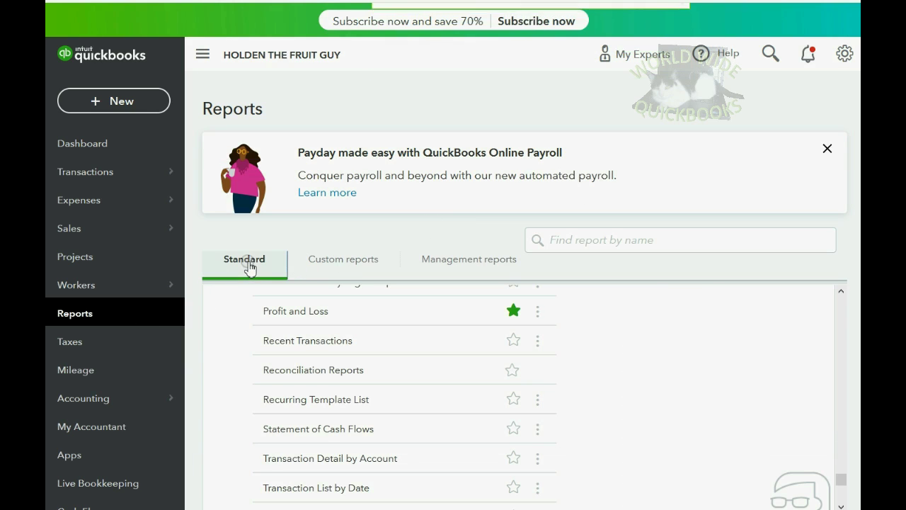
scroll(315, 379, up, 4)
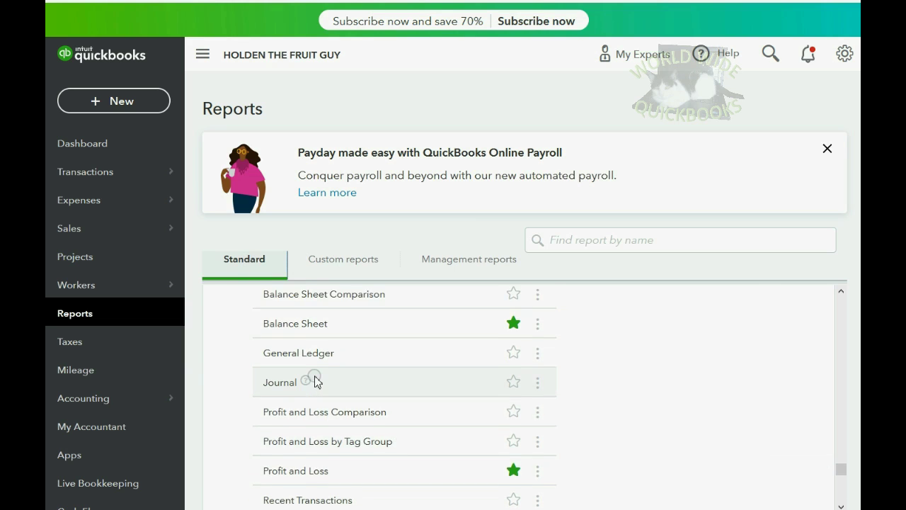
scroll(316, 379, up, 5)
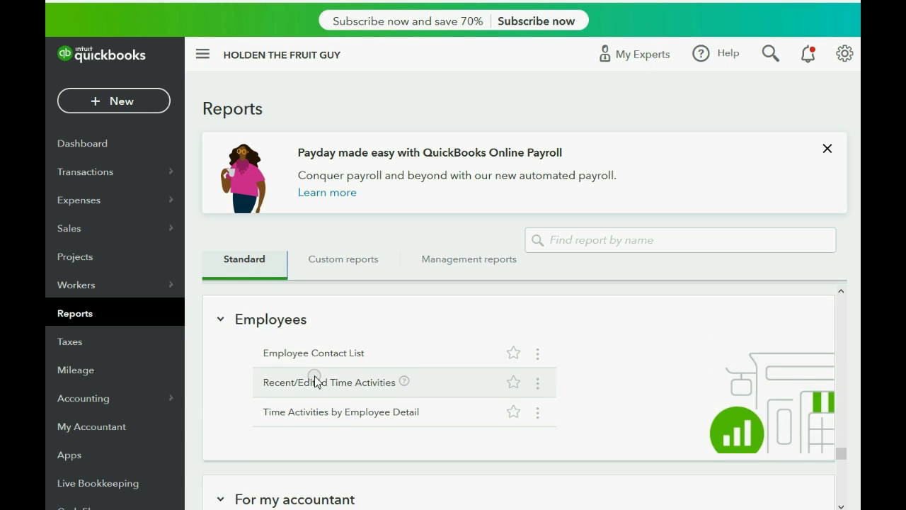
scroll(316, 380, up, 3)
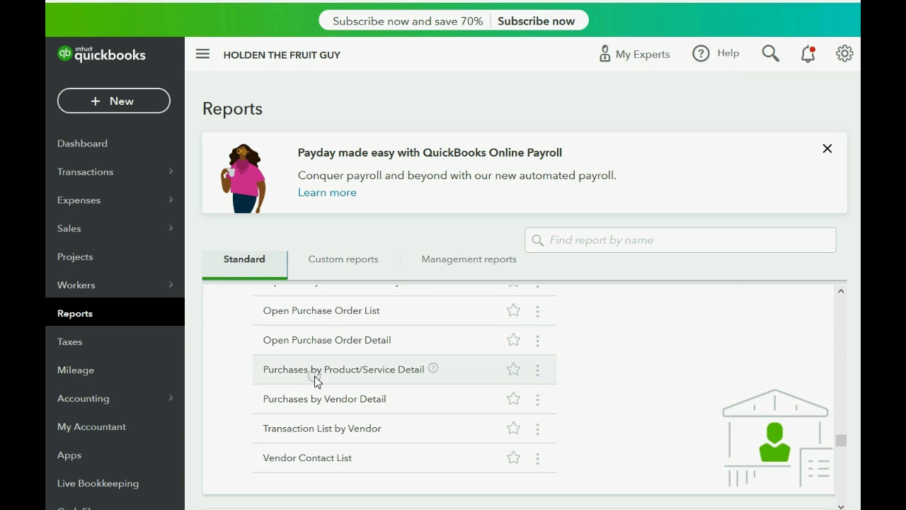
scroll(316, 380, up, 2)
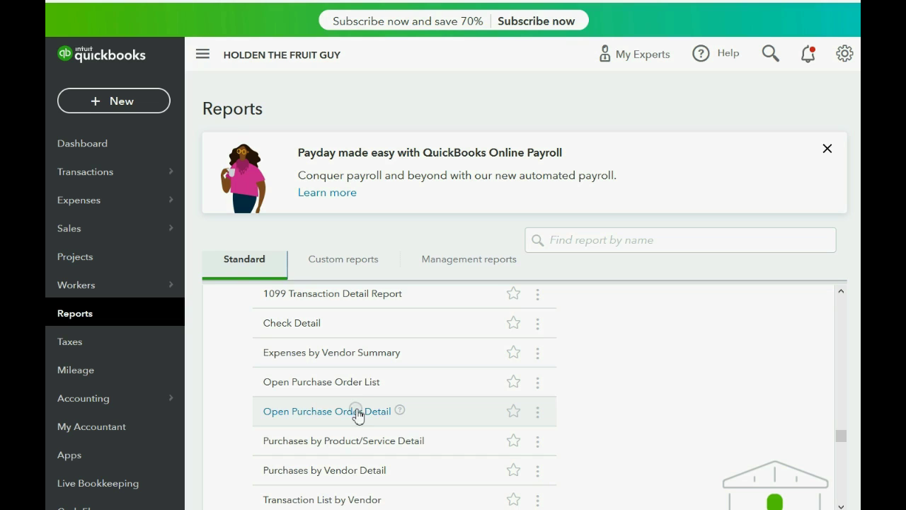
Run the Open Purchase Order Detail report for All Dates and save it as a custom report.
click(347, 415)
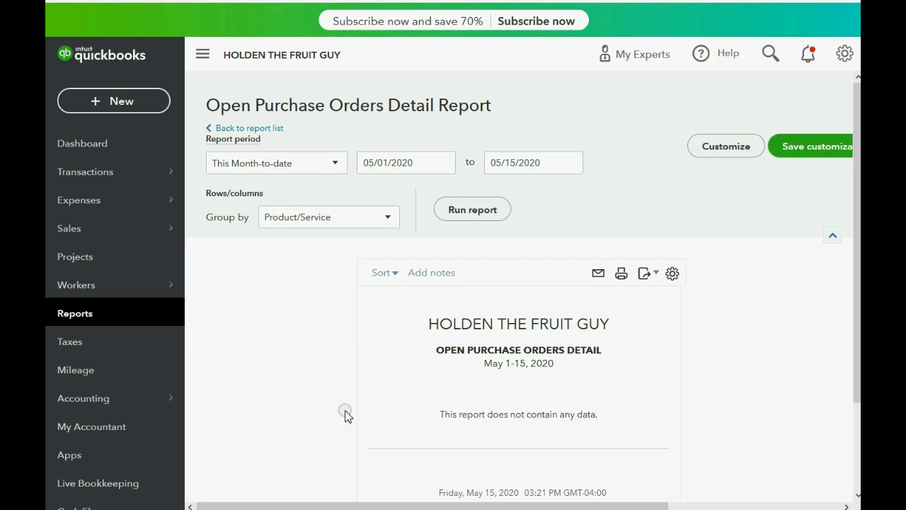
click(338, 165)
click(292, 187)
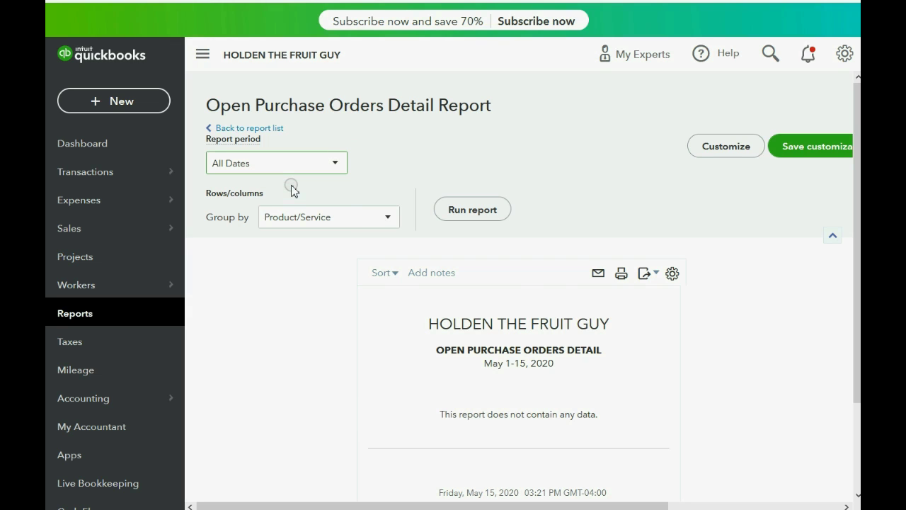
click(481, 222)
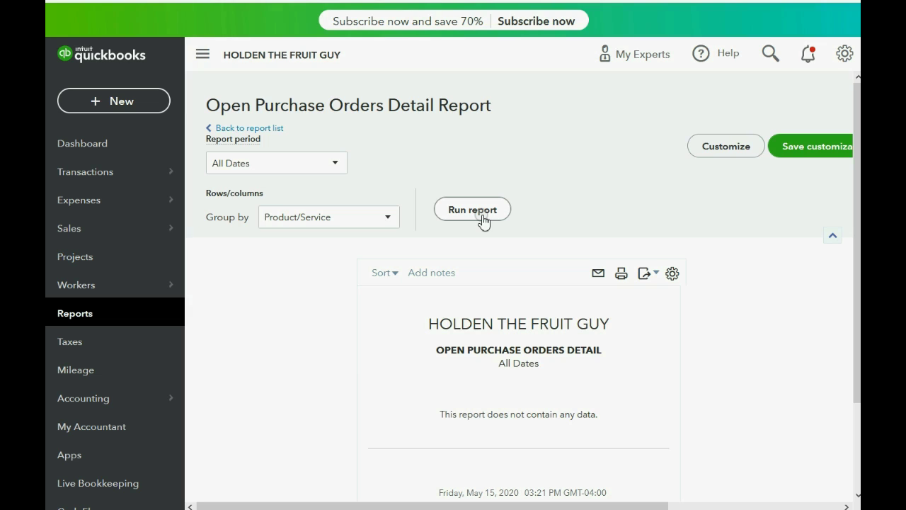
click(816, 154)
click(815, 374)
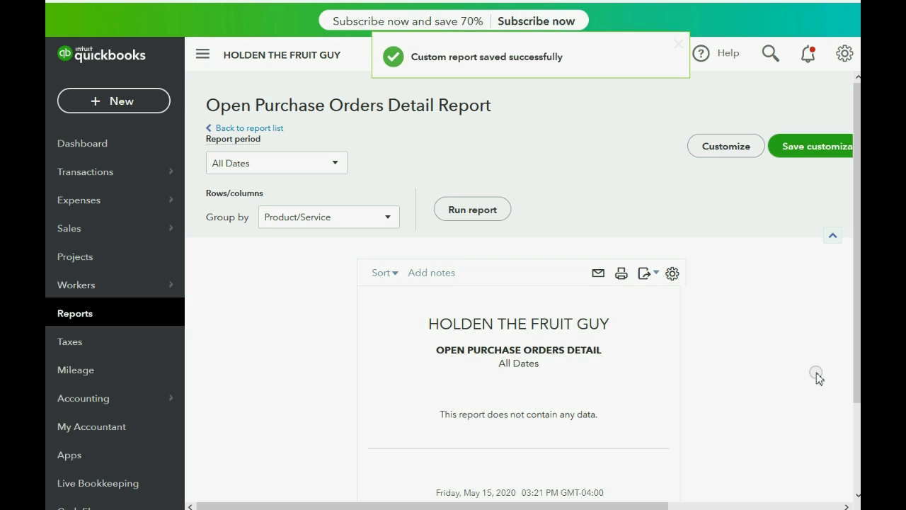
Locate the saved Open Purchase Orders Detail report among the custom reports.
click(75, 316)
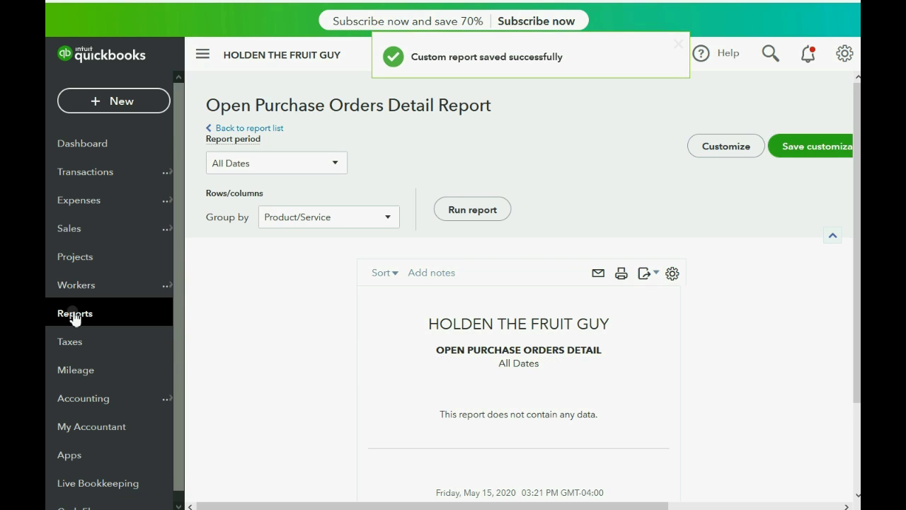
click(330, 263)
click(329, 367)
scroll(328, 368, down, 3)
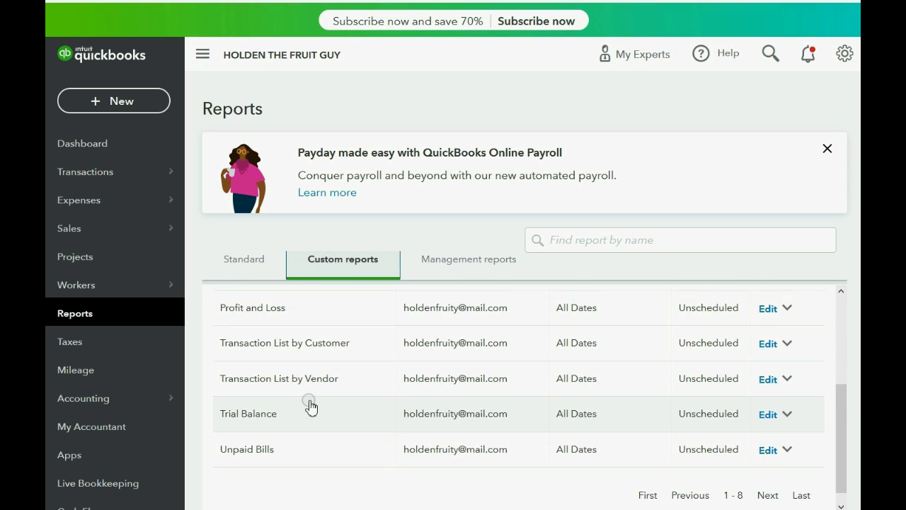
scroll(310, 407, up, 1)
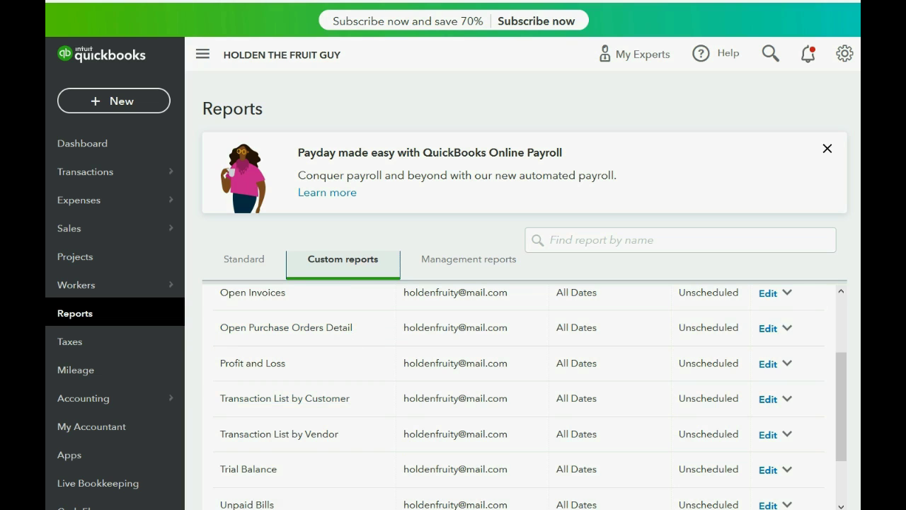
Switch to the PowerPoint slide show and read the slides on managing purchase orders and the example of ordering bananas from Sam's Farm.
mouse_move(249, 509)
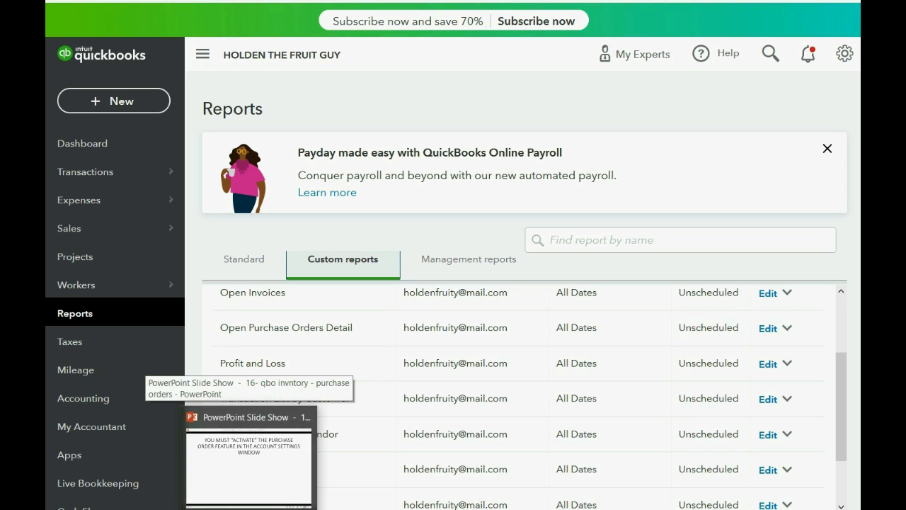
click(249, 467)
click(312, 383)
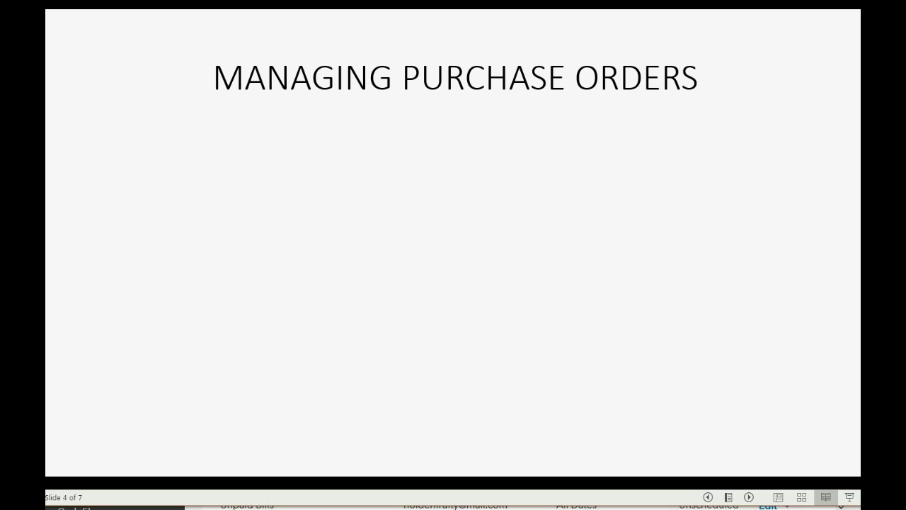
key(Right)
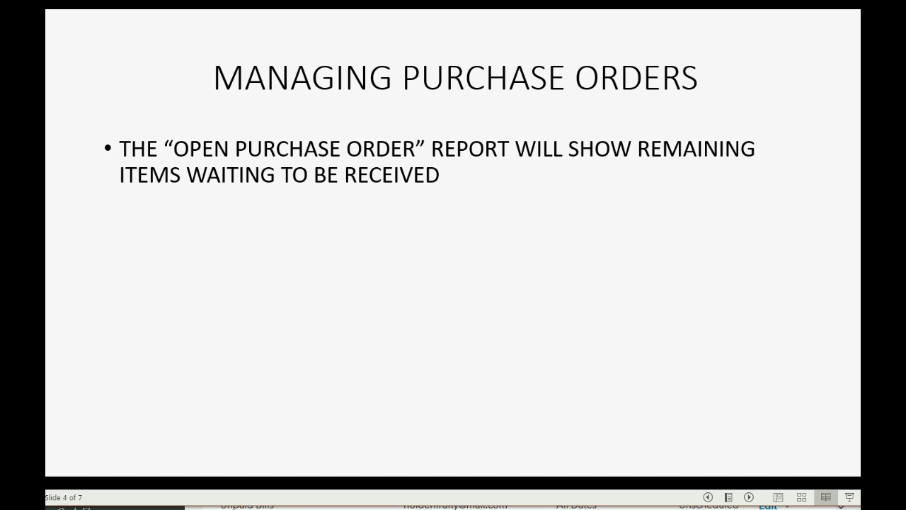
key(Right)
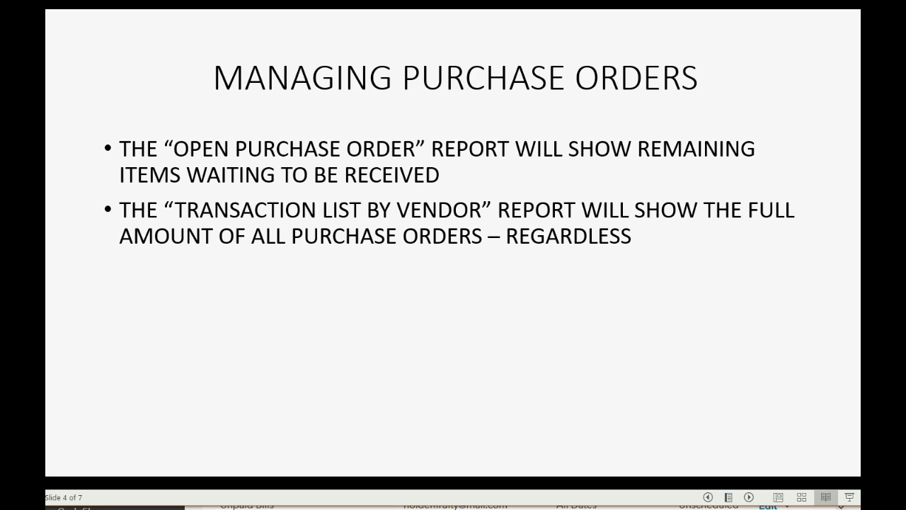
key(Right)
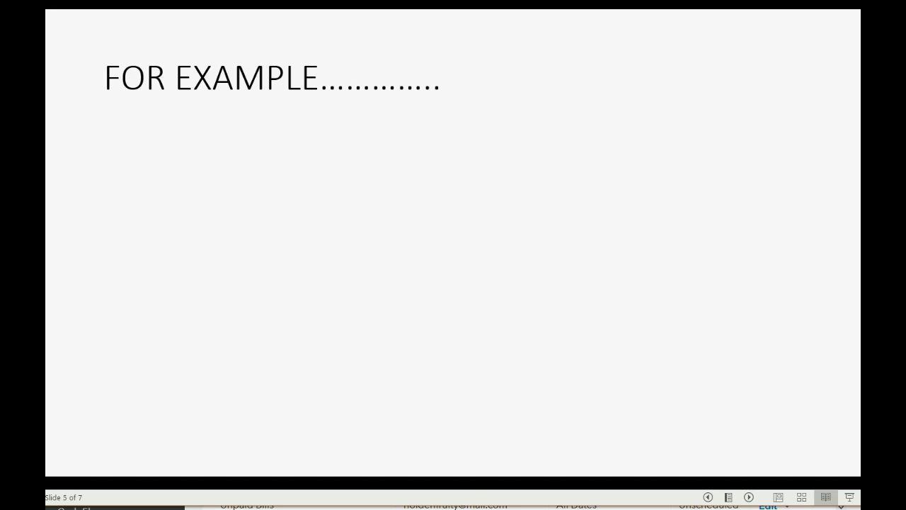
key(Right)
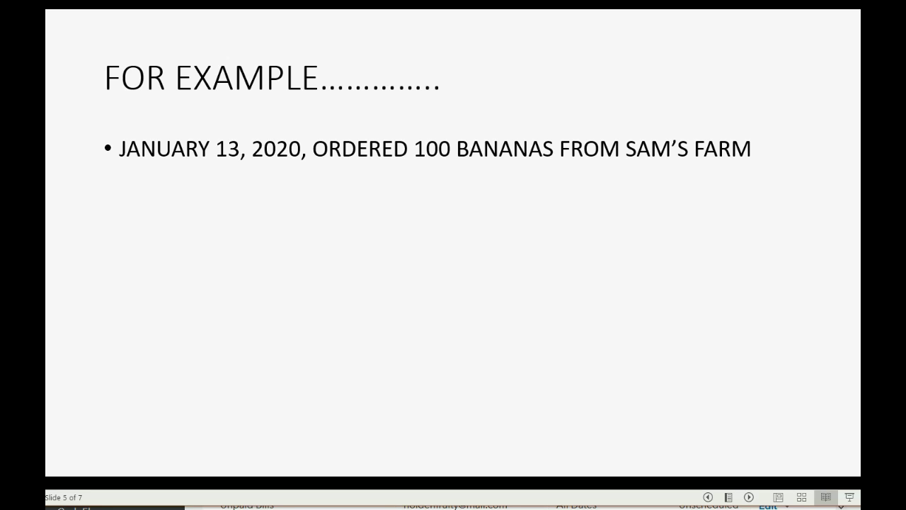
key(Right)
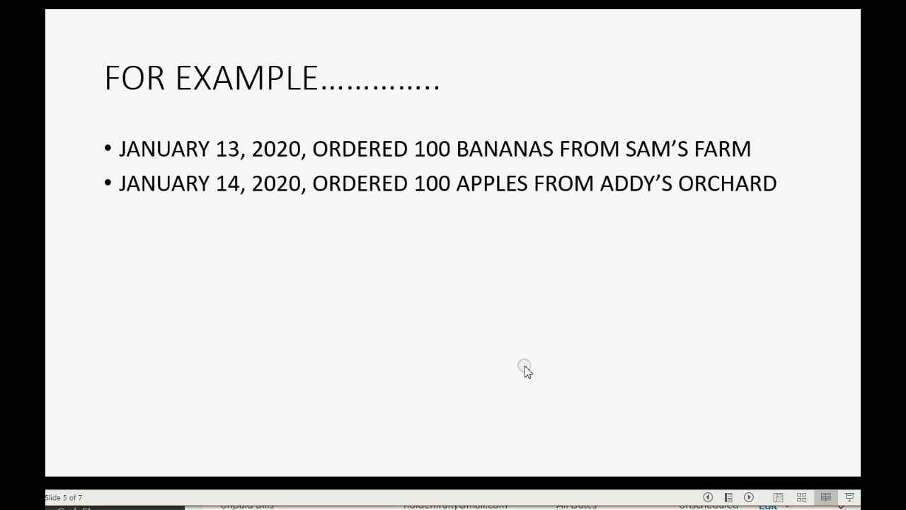
click(708, 496)
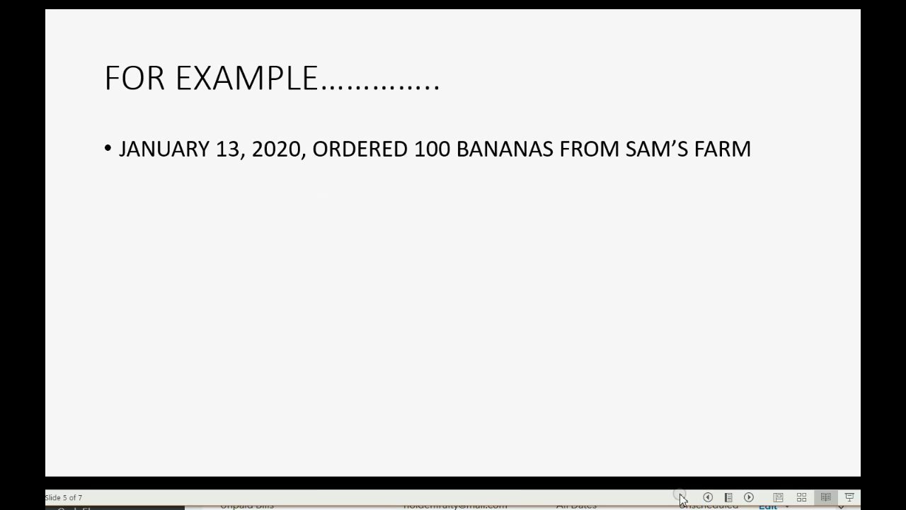
Switch back to QuickBooks Online and start a new purchase order.
key(alt+Tab)
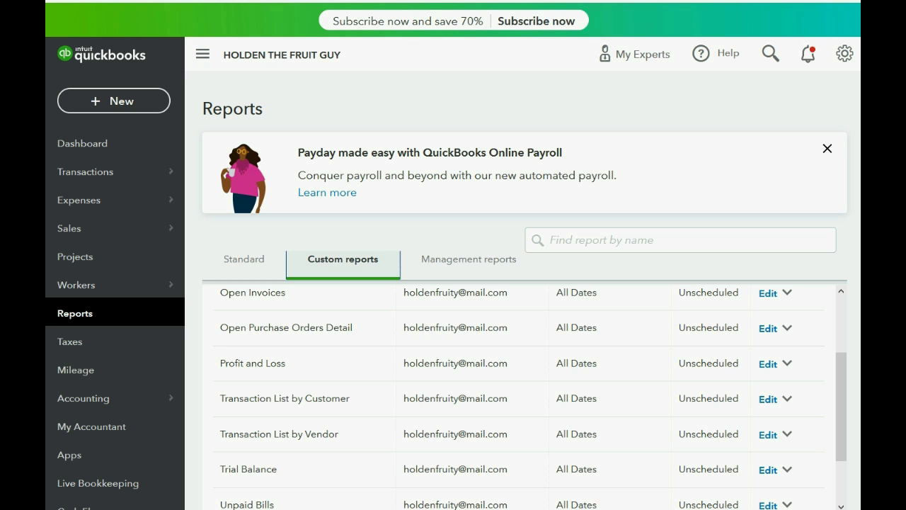
click(129, 105)
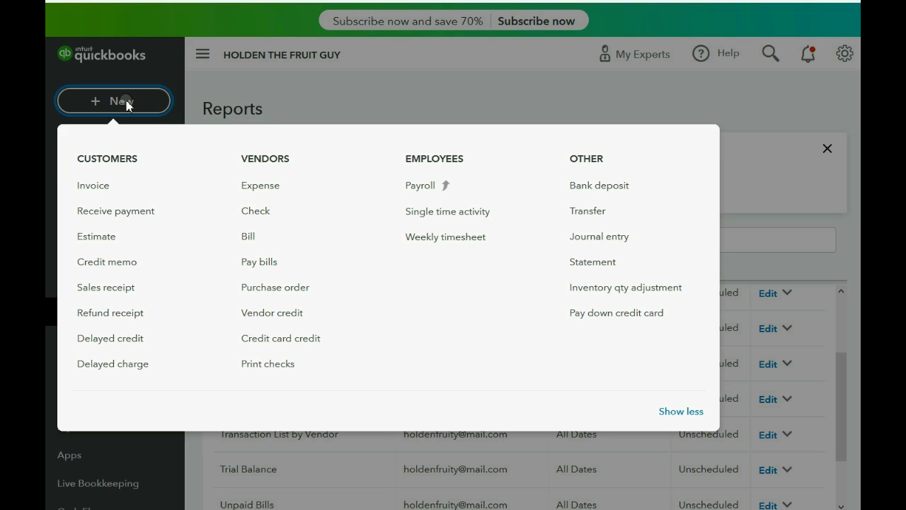
click(268, 288)
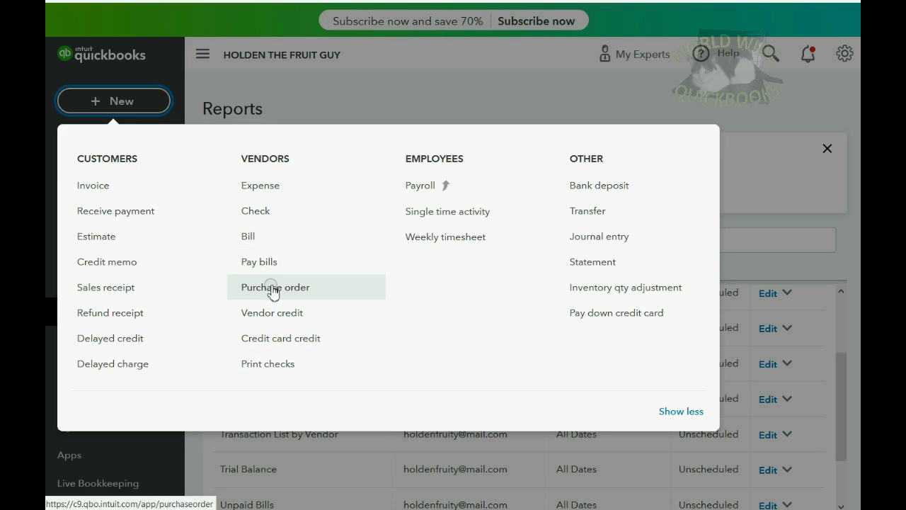
click(272, 288)
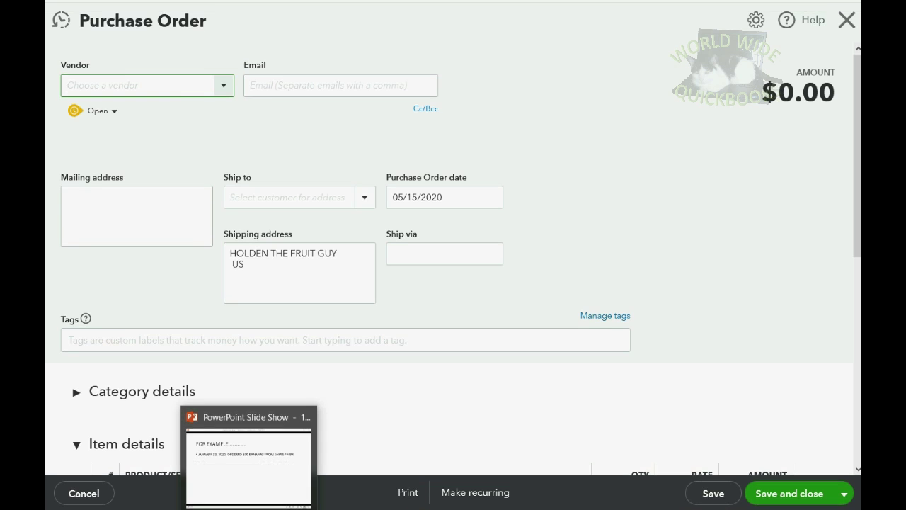
click(248, 507)
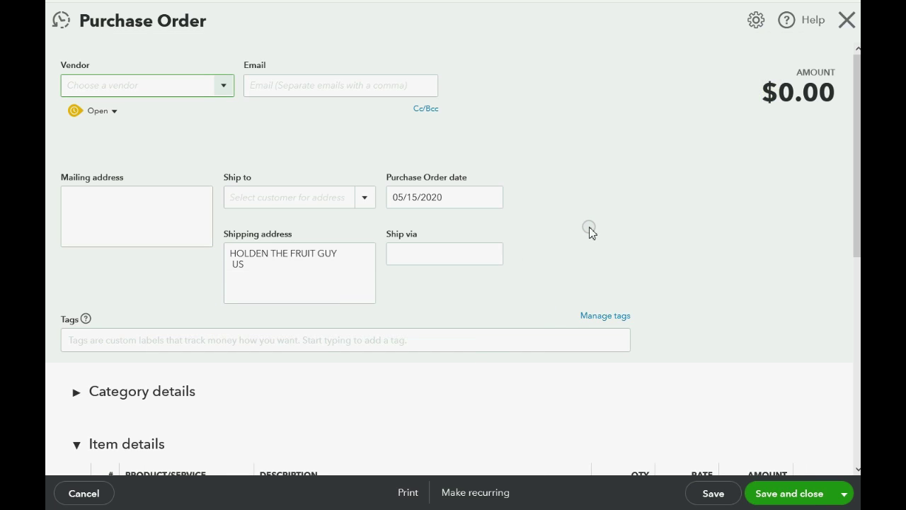
Set the purchase order date to 01/13/2020 and choose SAM'S FARM as the vendor.
click(492, 197)
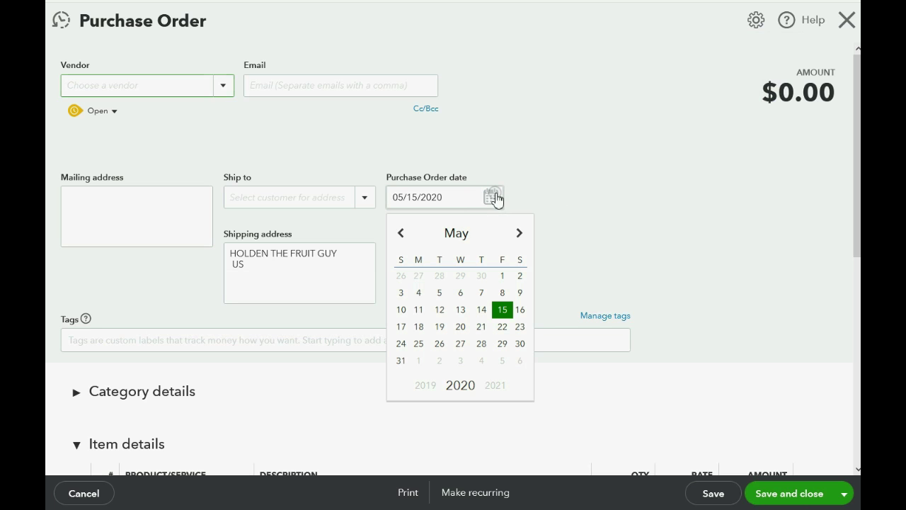
click(404, 241)
click(404, 240)
click(403, 241)
click(402, 242)
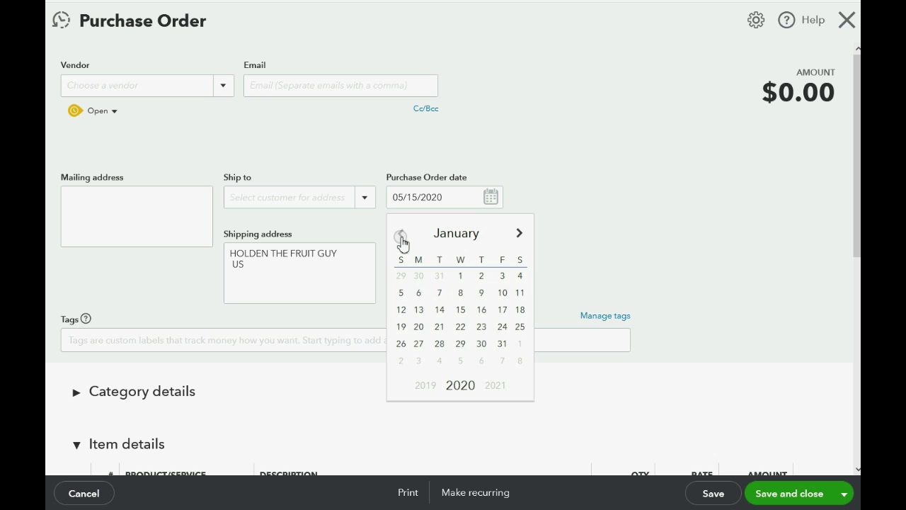
click(419, 310)
click(225, 91)
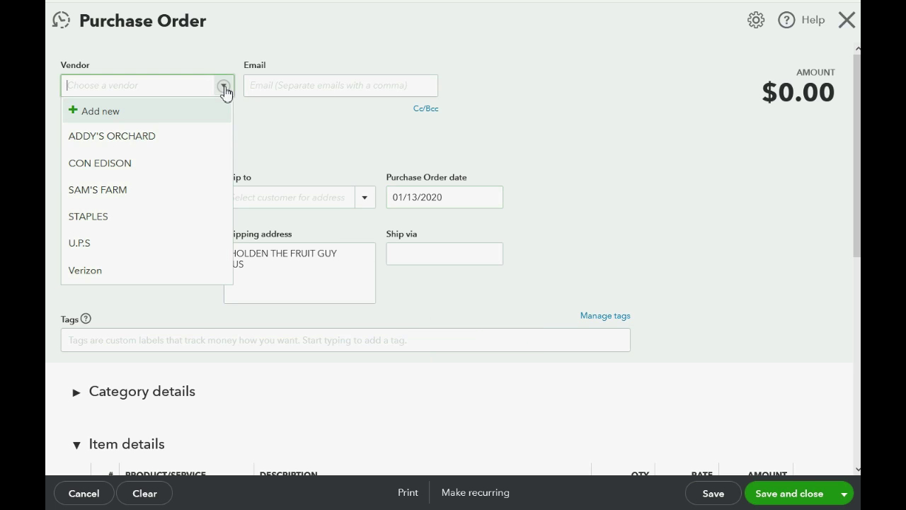
click(157, 189)
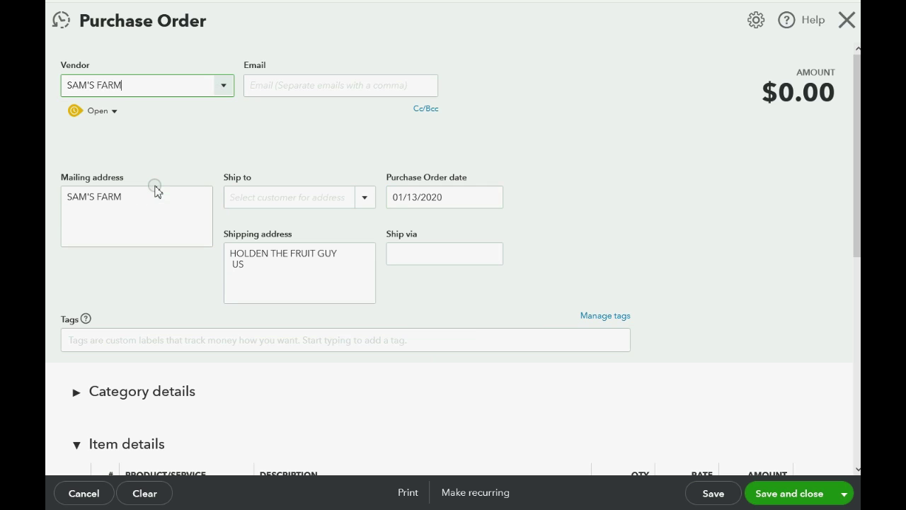
Examine the Category details and Item details sections of the purchase order.
scroll(155, 295, down, 1)
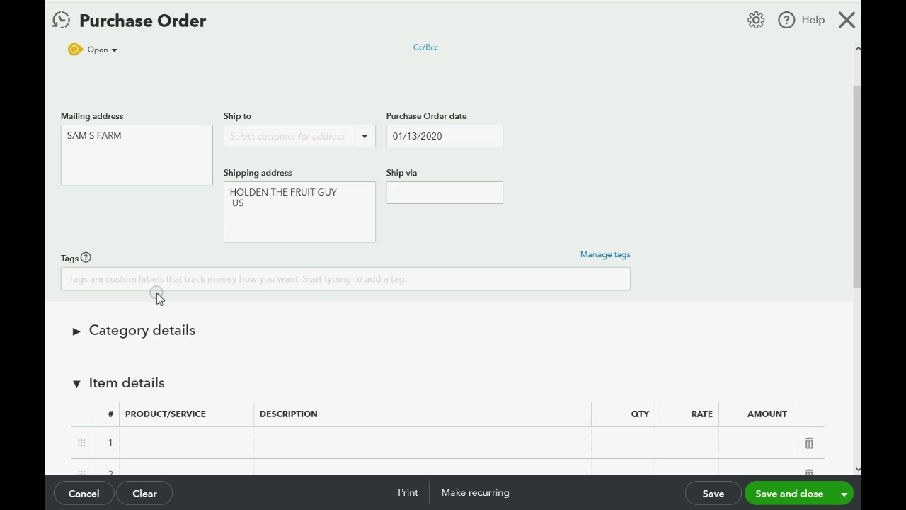
click(135, 321)
scroll(129, 324, down, 1)
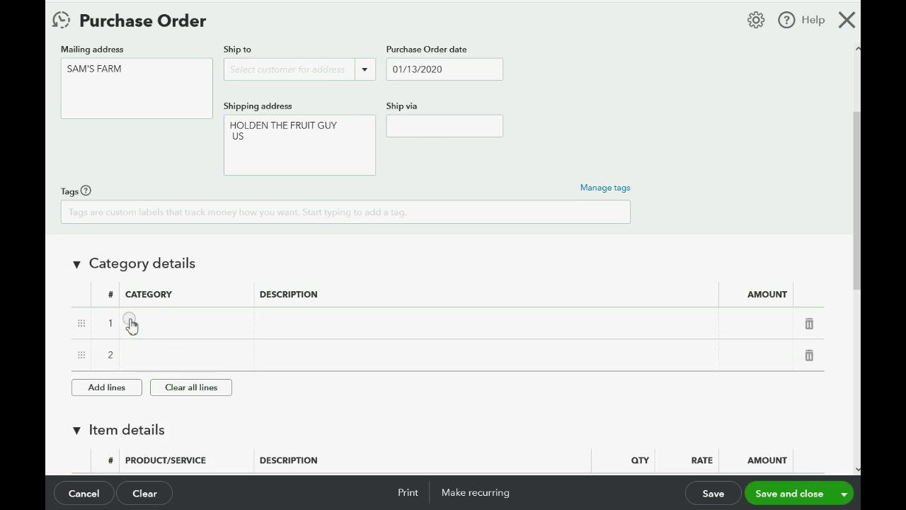
click(80, 257)
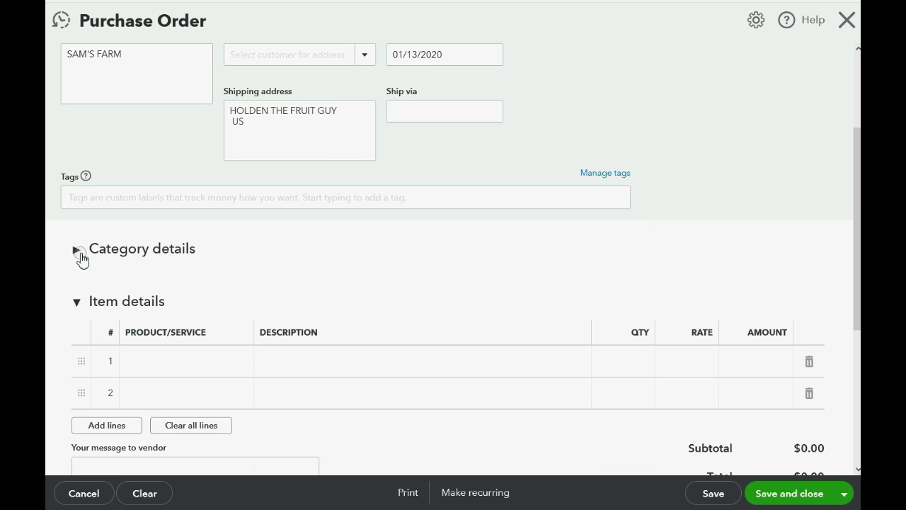
click(79, 306)
click(79, 304)
Add BANANAS as the product on the first item line of the purchase order.
click(203, 360)
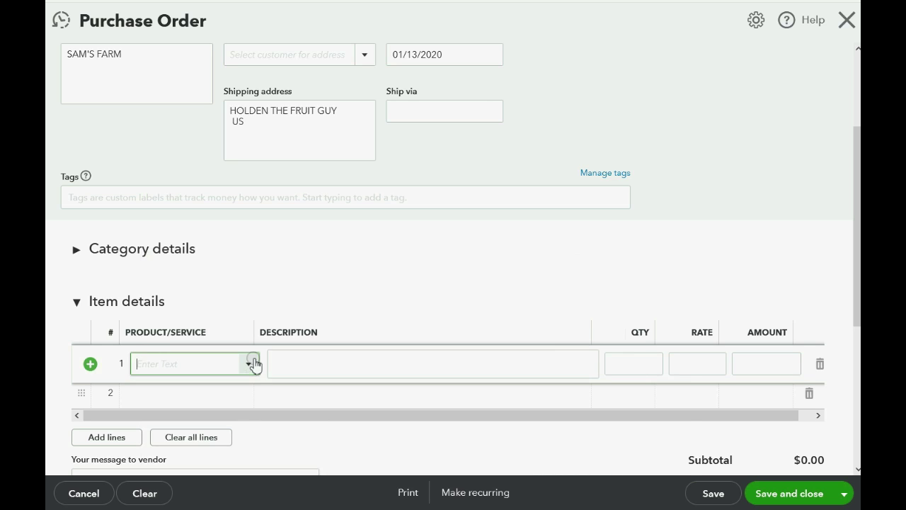
click(254, 364)
click(228, 444)
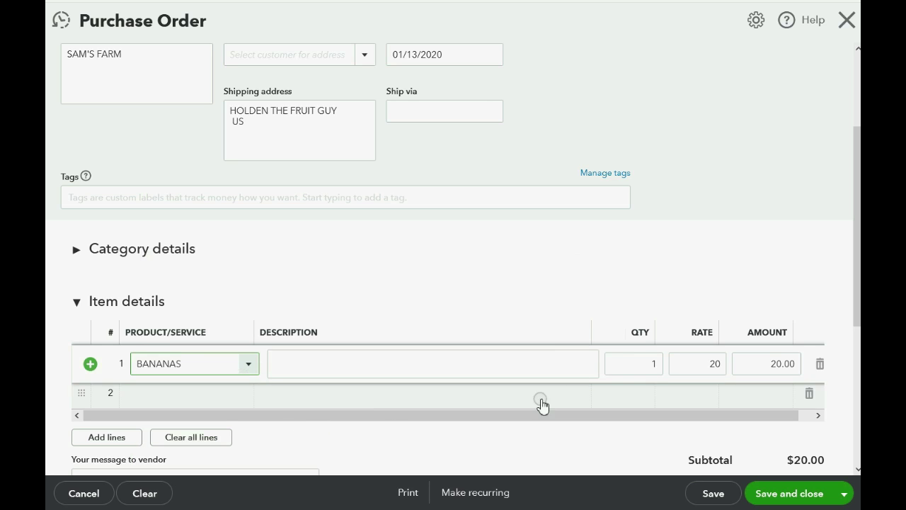
click(650, 364)
text(1000)
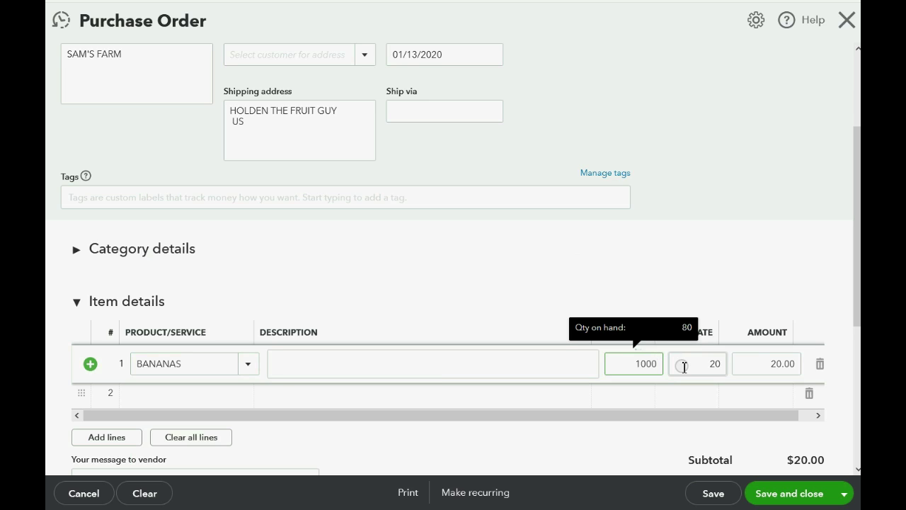
click(684, 366)
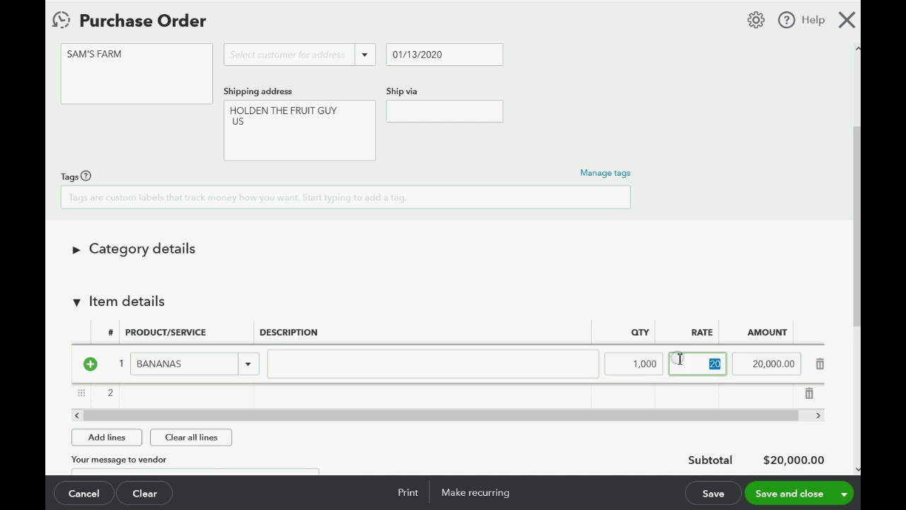
Set the BANANAS quantity to 100, then save and close the purchase order.
click(635, 365)
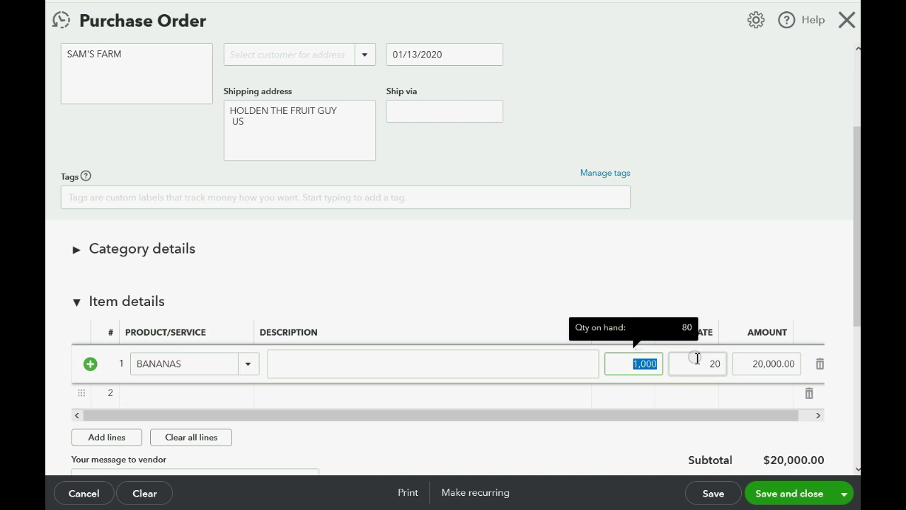
text(100)
click(697, 358)
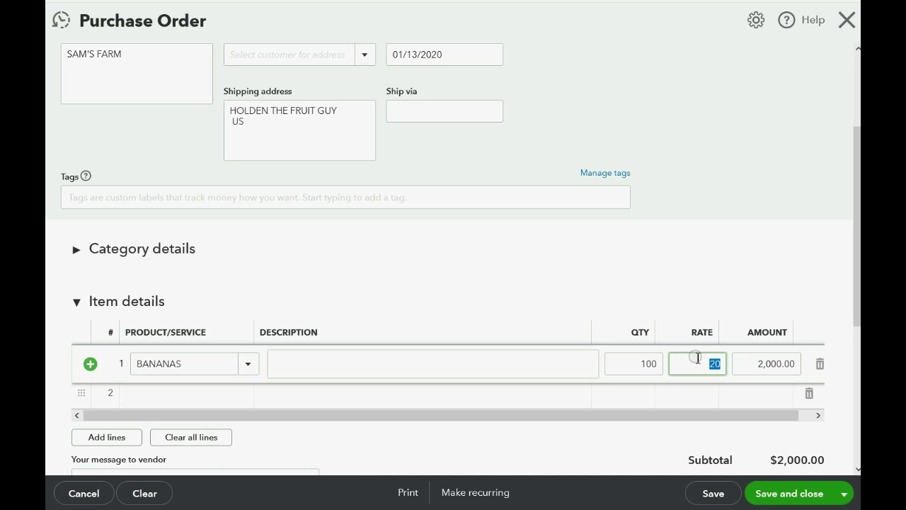
click(777, 494)
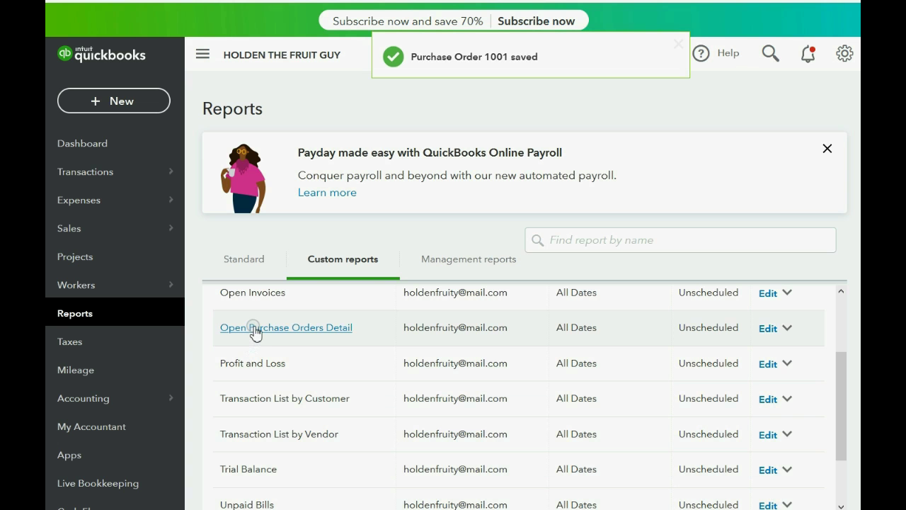
Open the custom Open Purchase Orders Detail report to check the bananas order.
click(255, 329)
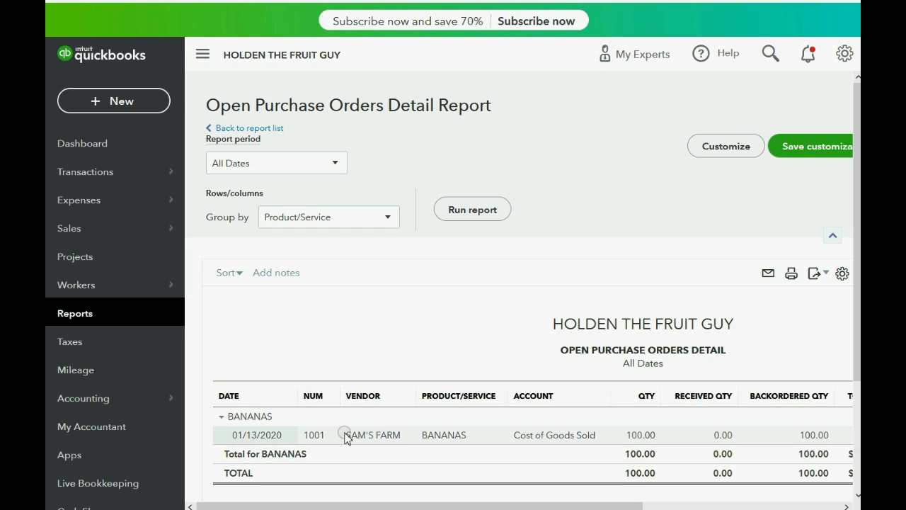
Review the amount columns of the bananas order in the report and read the next example order in the PowerPoint slides.
drag(393, 503, 555, 505)
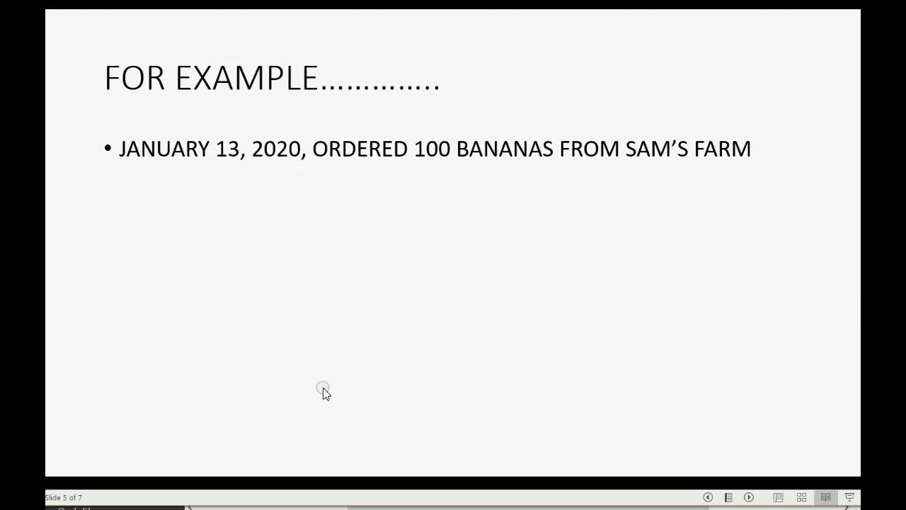
click(323, 389)
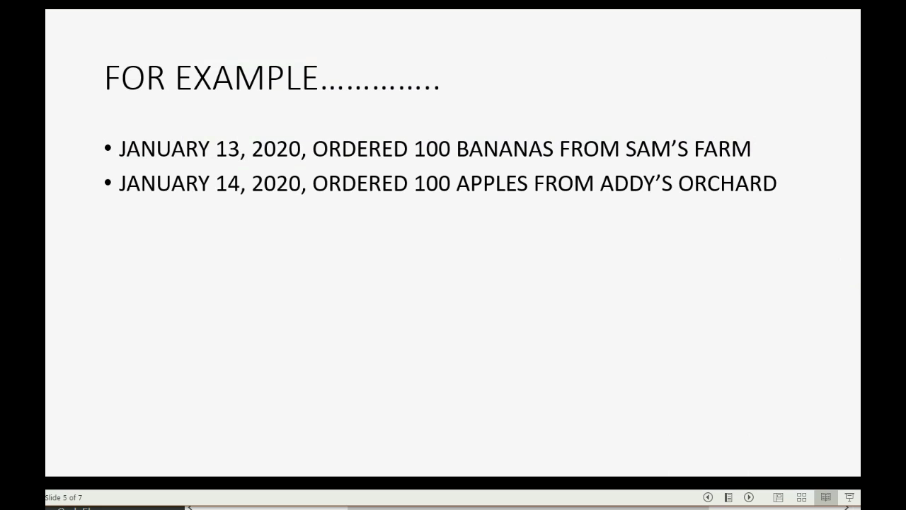
key(alt+Tab)
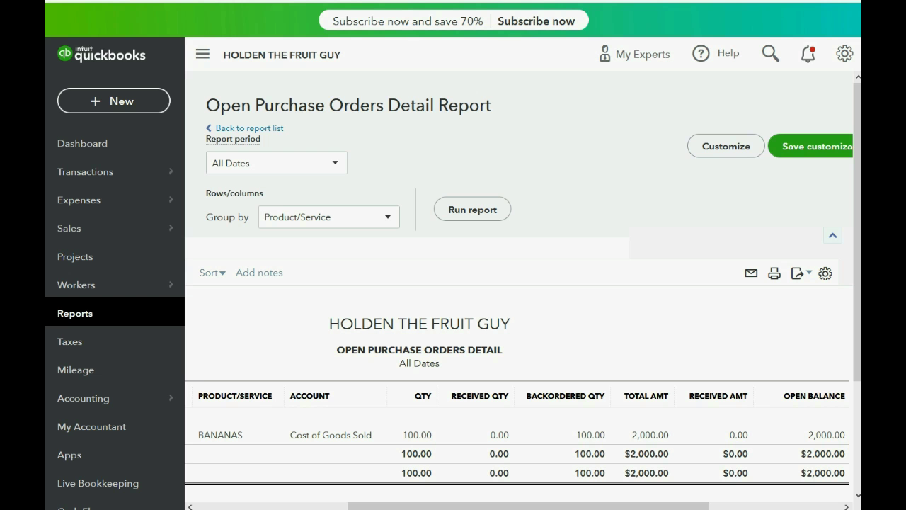
Start a new purchase order dated 01/14/2020 for the vendor ADDY'S ORCHARD.
click(131, 108)
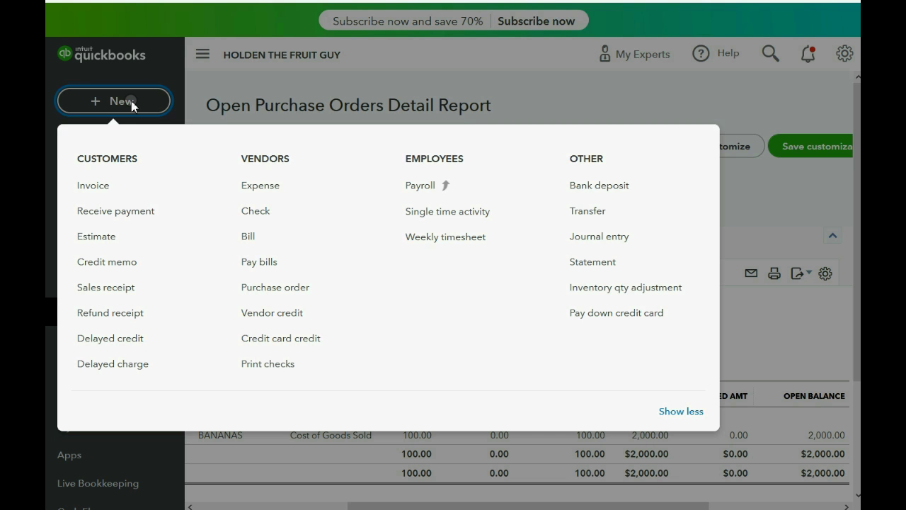
click(281, 288)
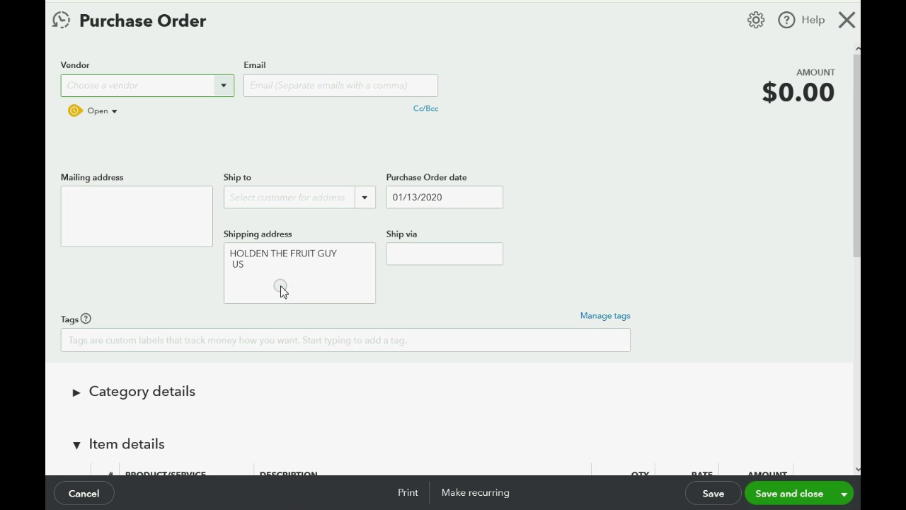
click(490, 199)
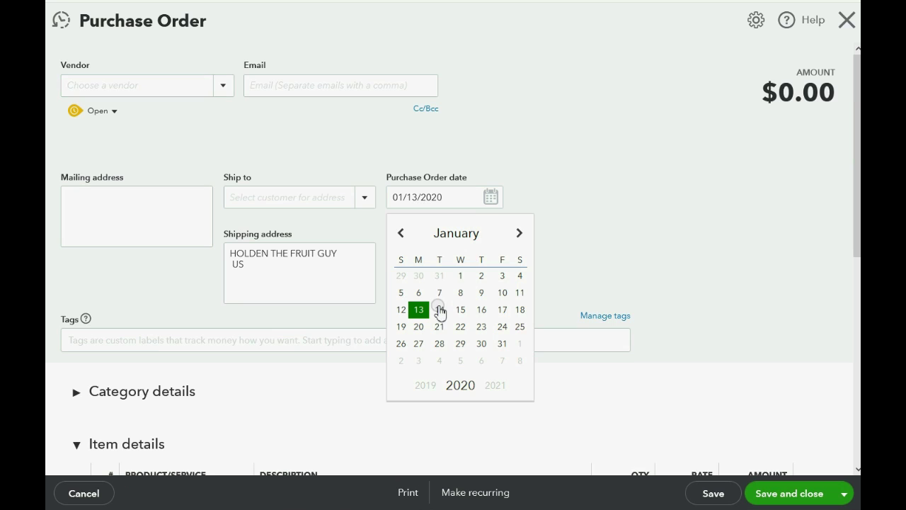
click(439, 309)
click(224, 84)
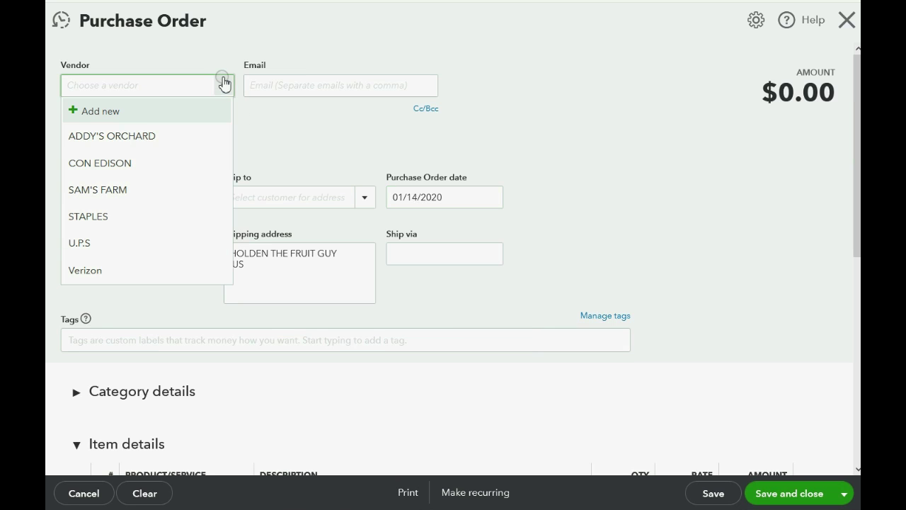
click(187, 136)
Add APPLES with a quantity of 100 on the first item line of the purchase order.
scroll(170, 319, down, 5)
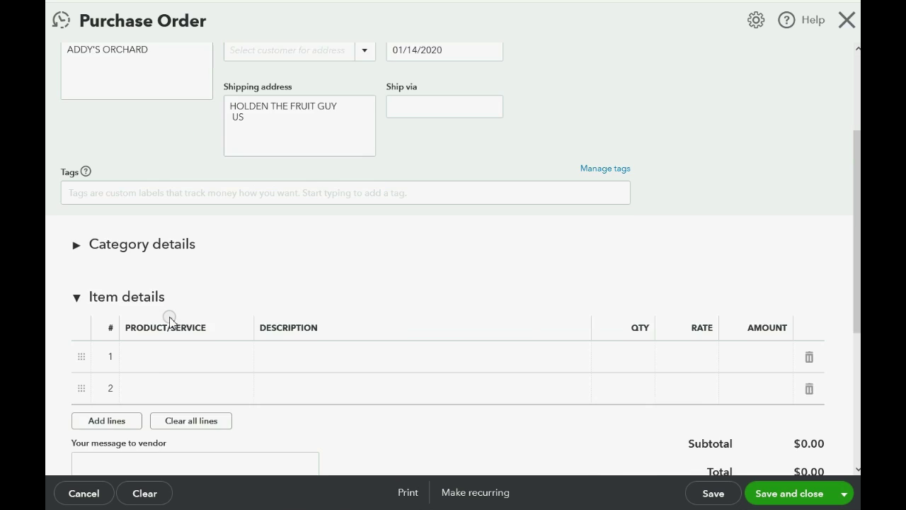
click(178, 291)
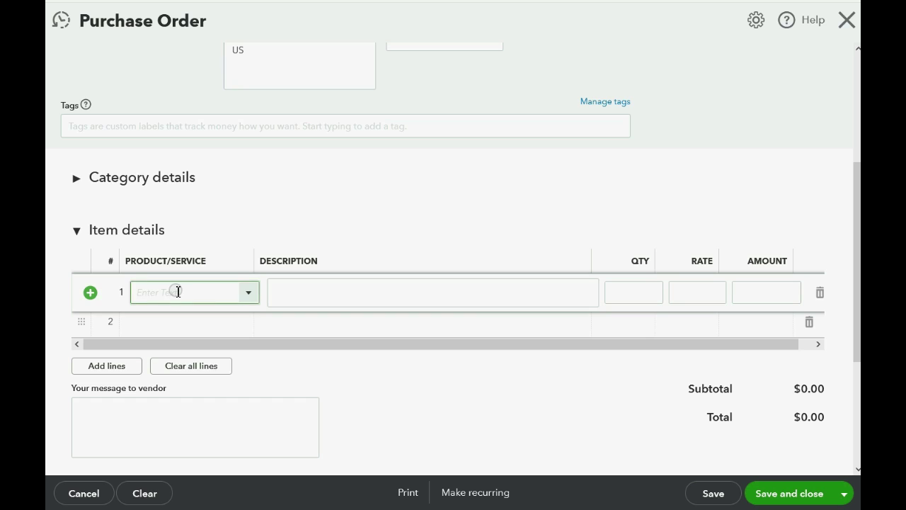
click(251, 298)
click(236, 345)
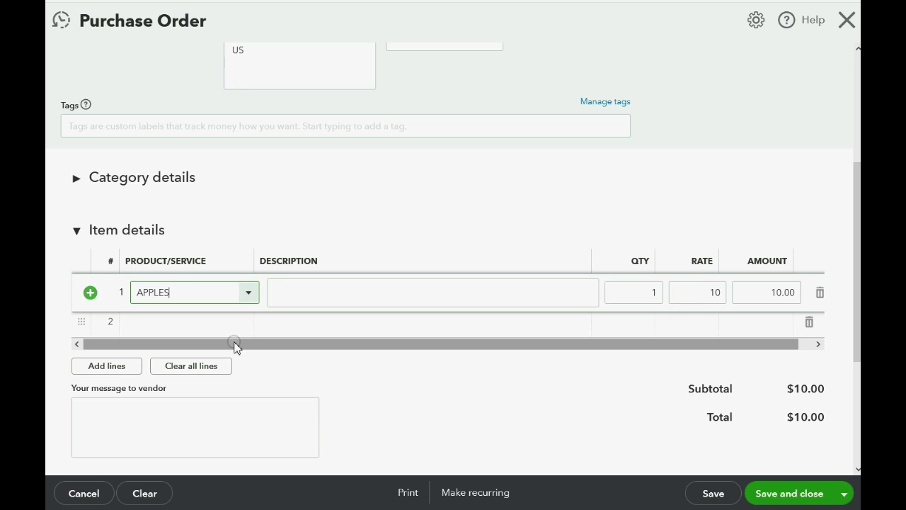
click(633, 292)
text(100)
key(Tab)
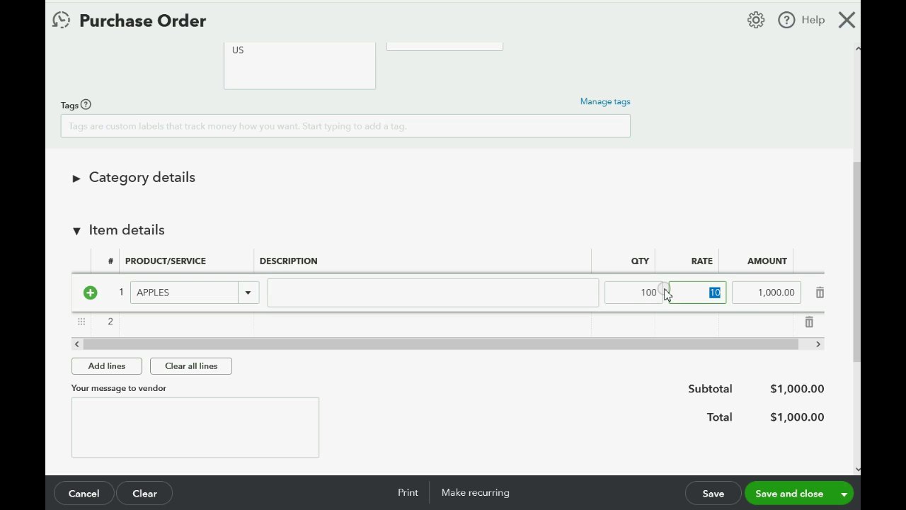
Save and close the apples purchase order and review the open orders in the report.
click(793, 494)
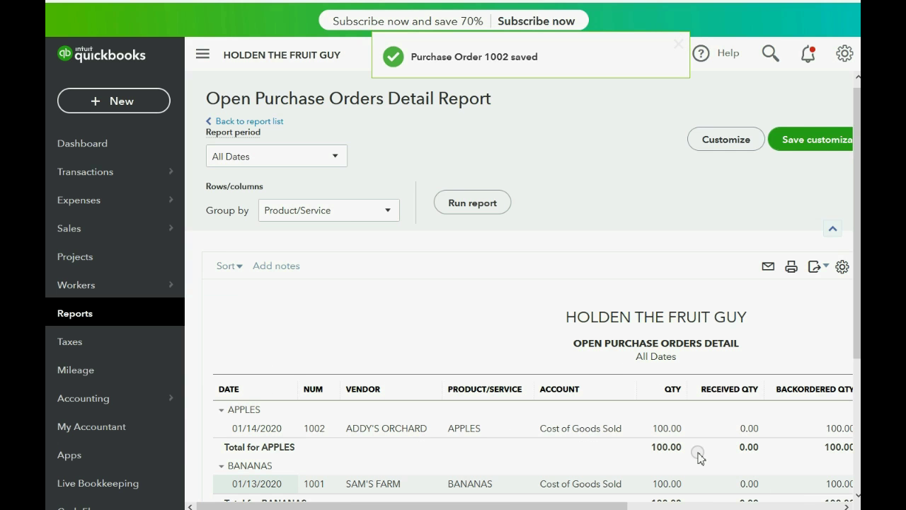
scroll(603, 375, down, 1)
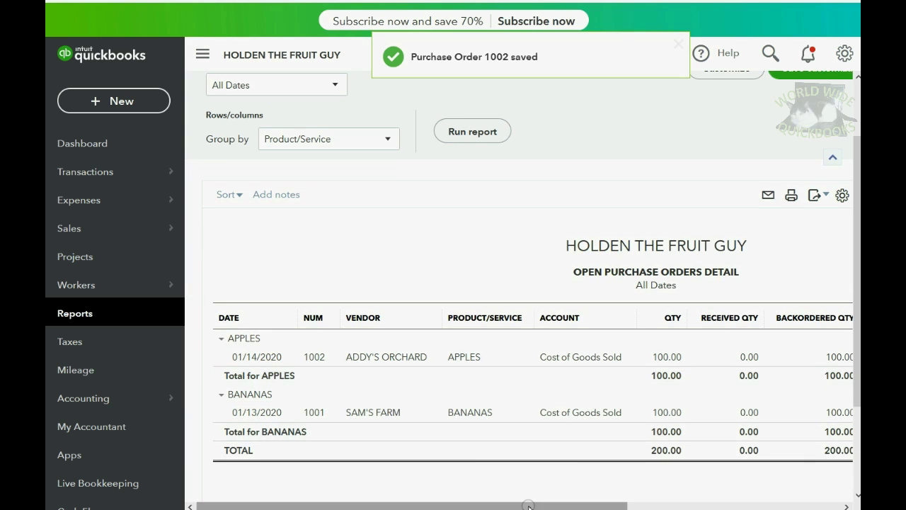
mouse_move(529, 506)
mouse_down()
mouse_move(698, 507)
mouse_move(538, 507)
mouse_up()
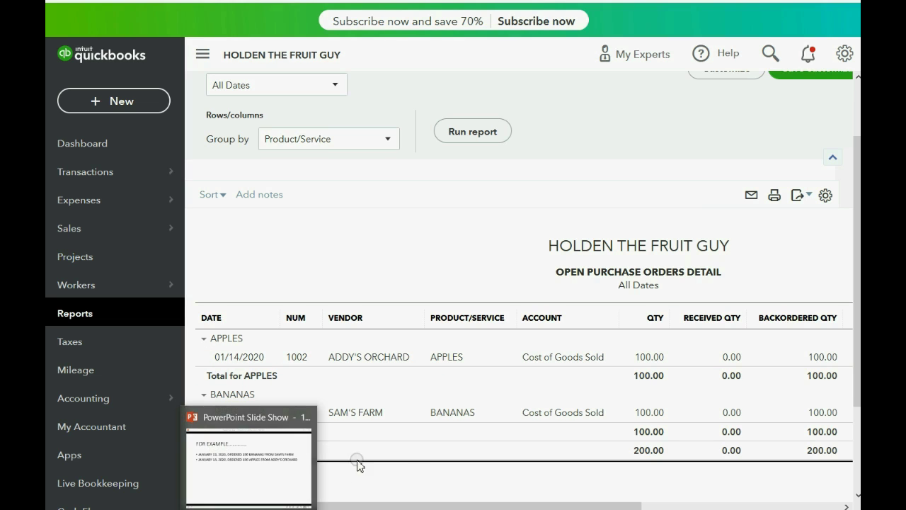
Switch to the PowerPoint slides, read how received orders are recorded and the January 15 SAM'S FARM example, and return to QuickBooks.
key(alt+Tab)
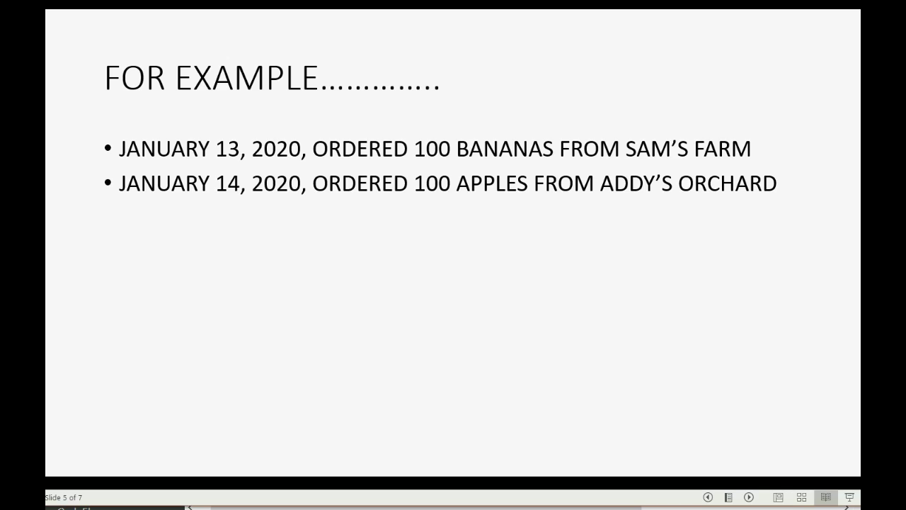
key(Right)
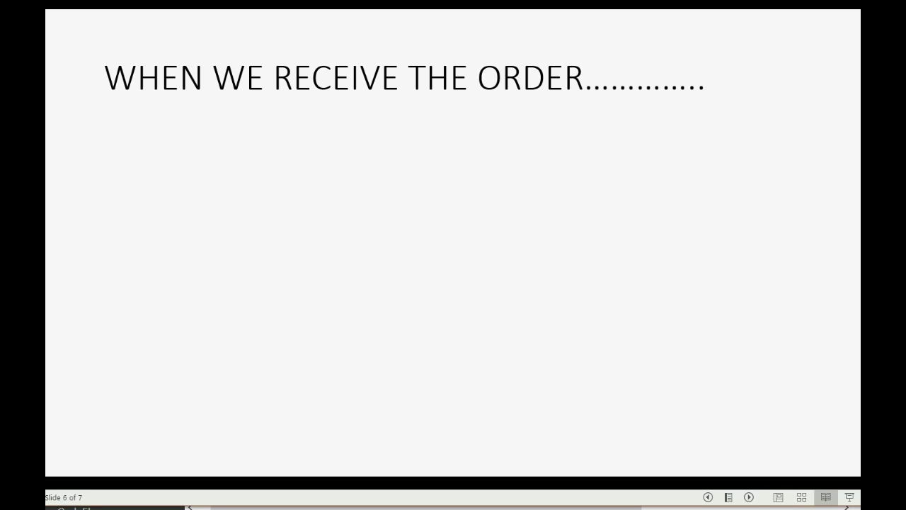
key(Right)
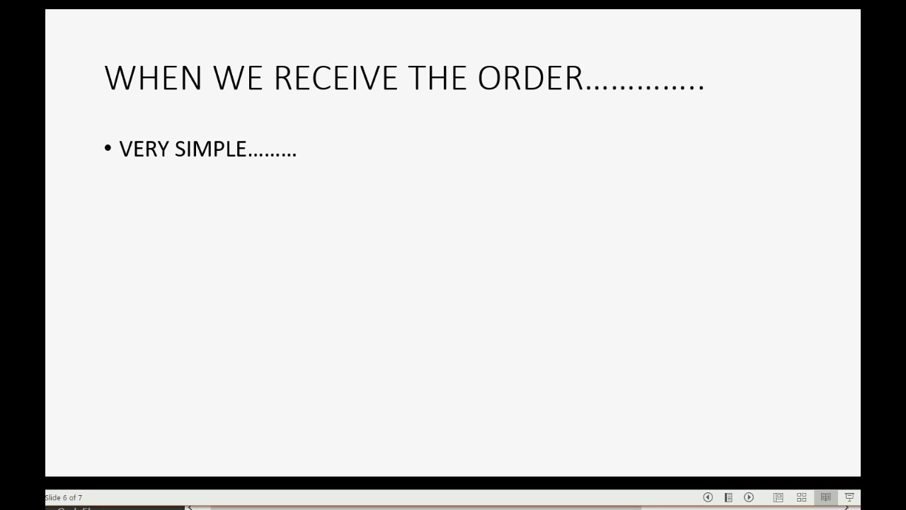
key(Right)
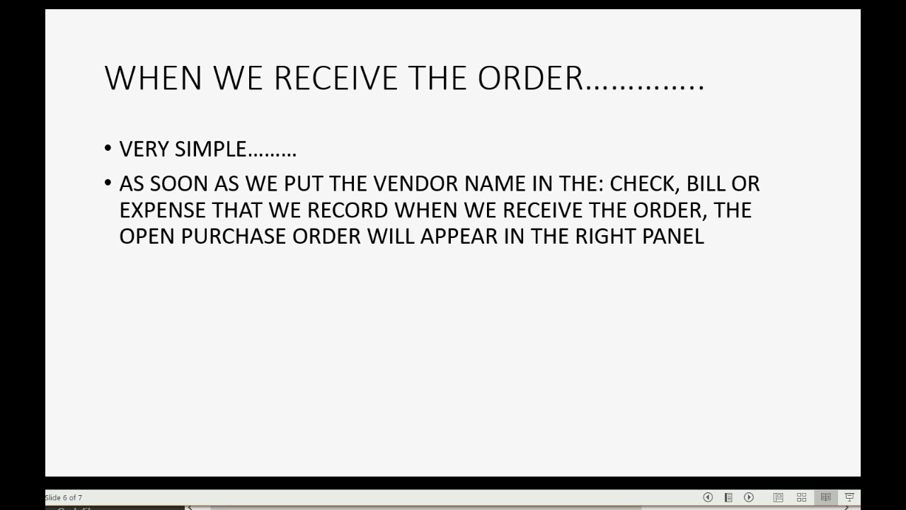
key(Right)
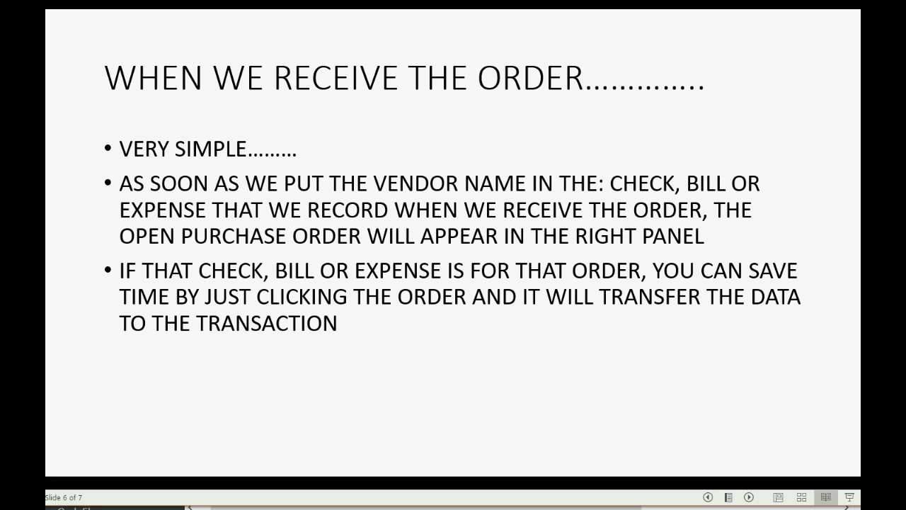
click(323, 338)
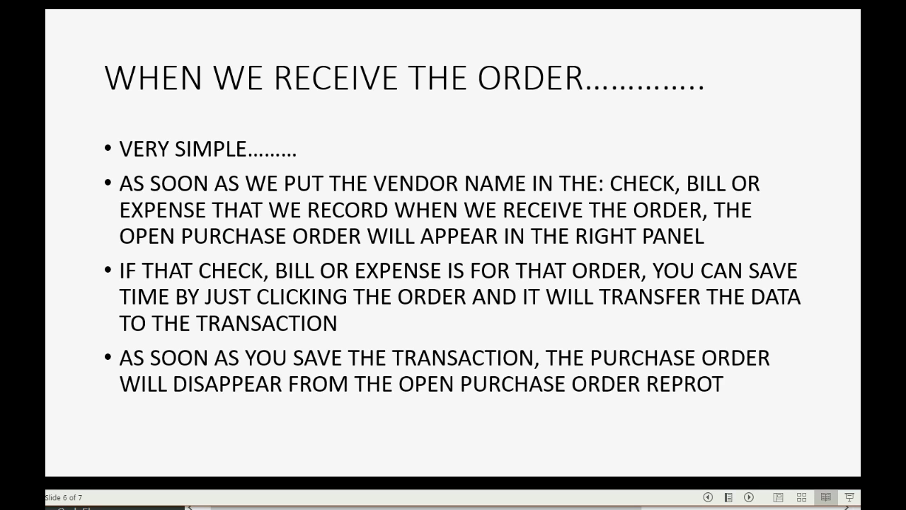
key(Right)
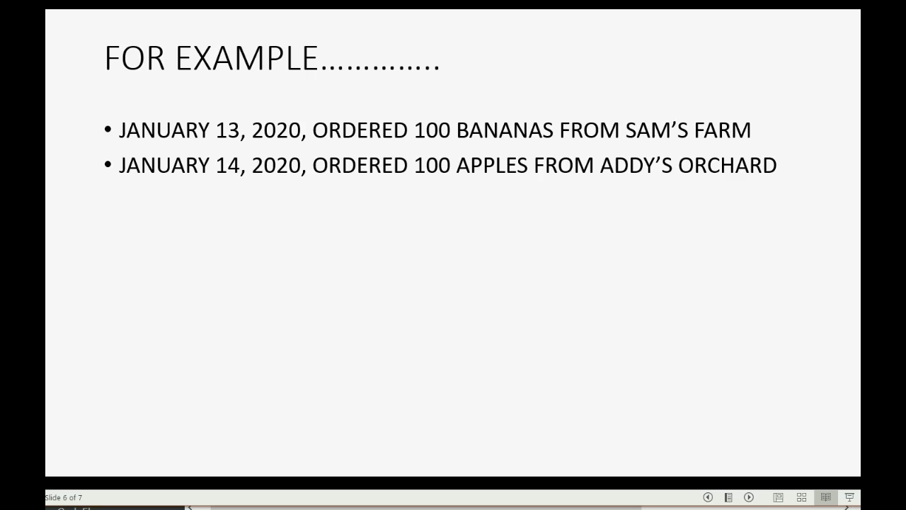
key(Right)
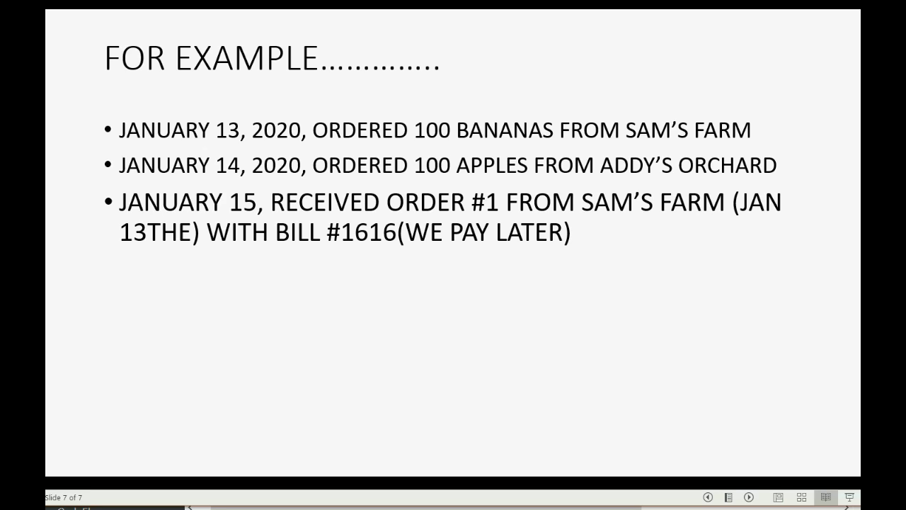
key(alt+Tab)
key(alt+Tab)
key(alt+Tab)
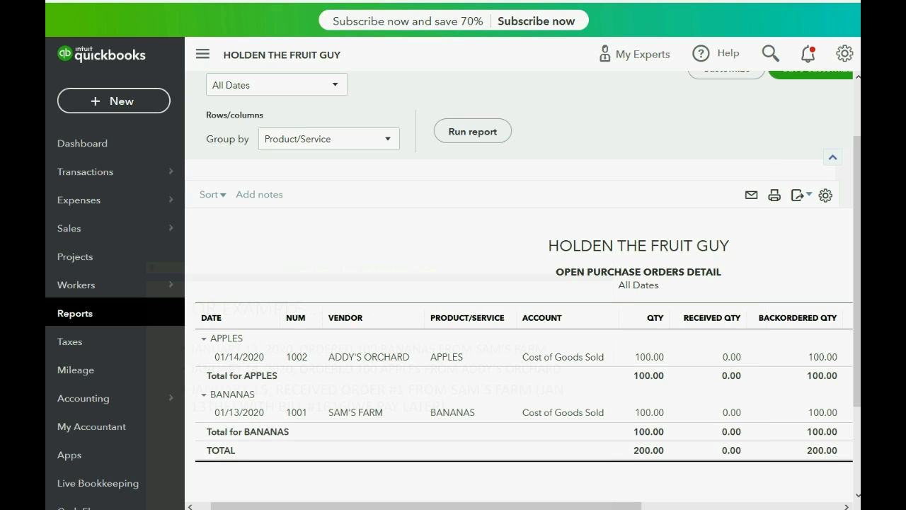
Create a bill for the vendor SAM'S FARM and add its open January 13 purchase order to it.
click(116, 101)
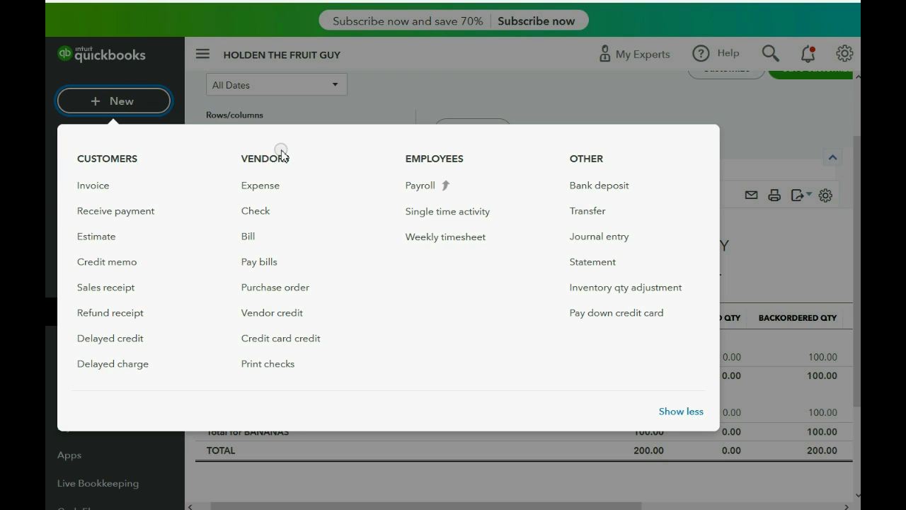
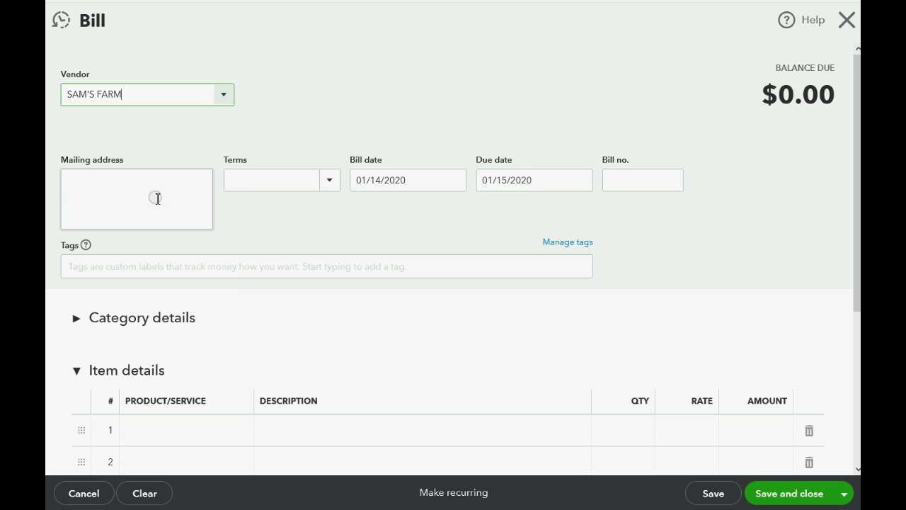
click(516, 192)
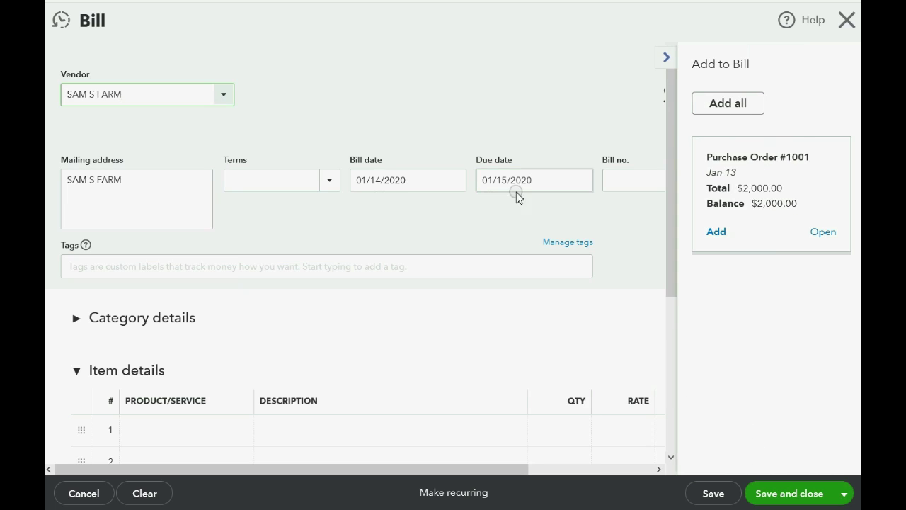
click(753, 225)
click(753, 183)
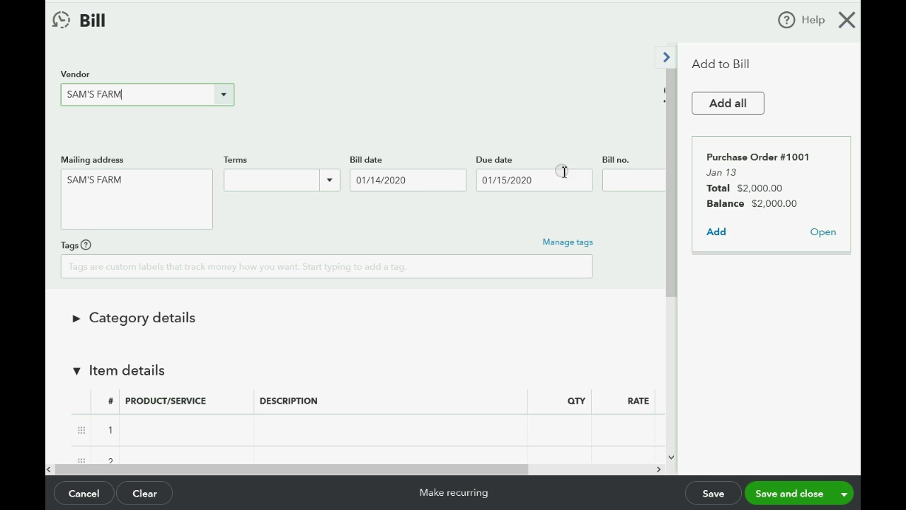
click(226, 97)
click(819, 234)
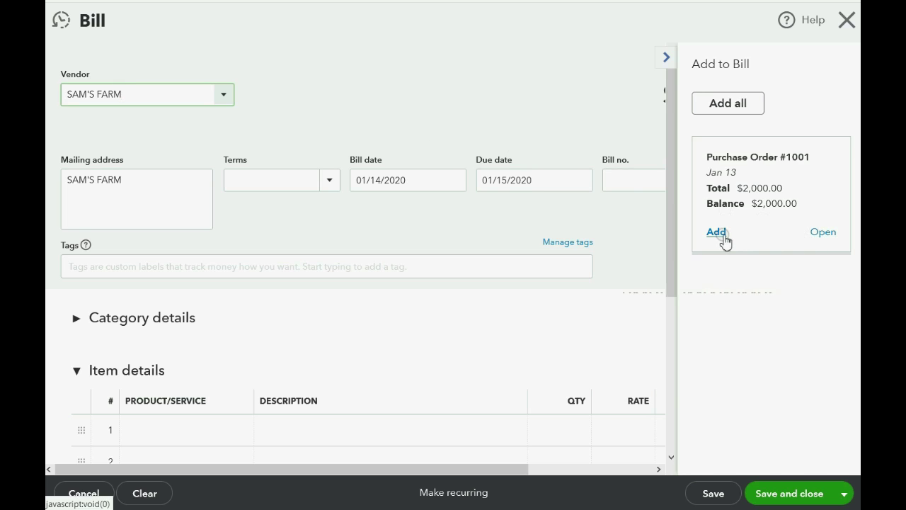
click(716, 233)
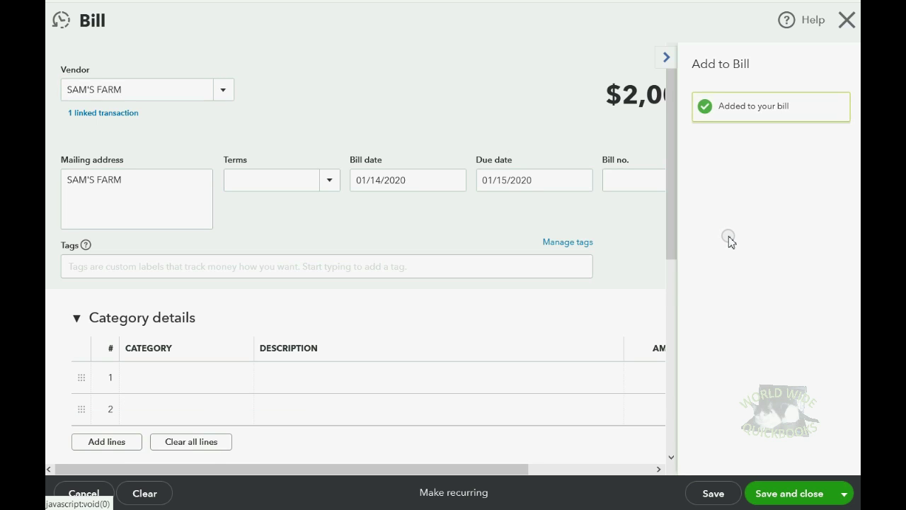
Check the item line carried over into the bill and collapse the unused Category details section.
scroll(639, 220, down, 3)
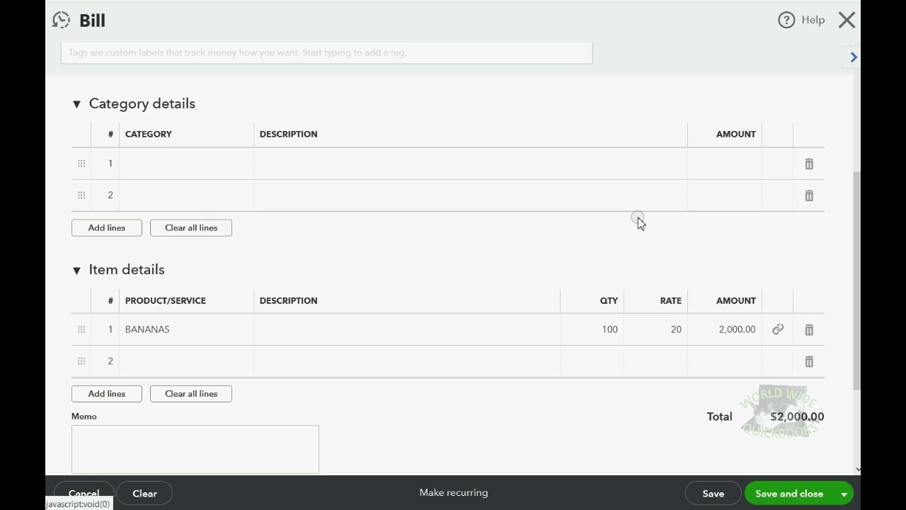
click(76, 105)
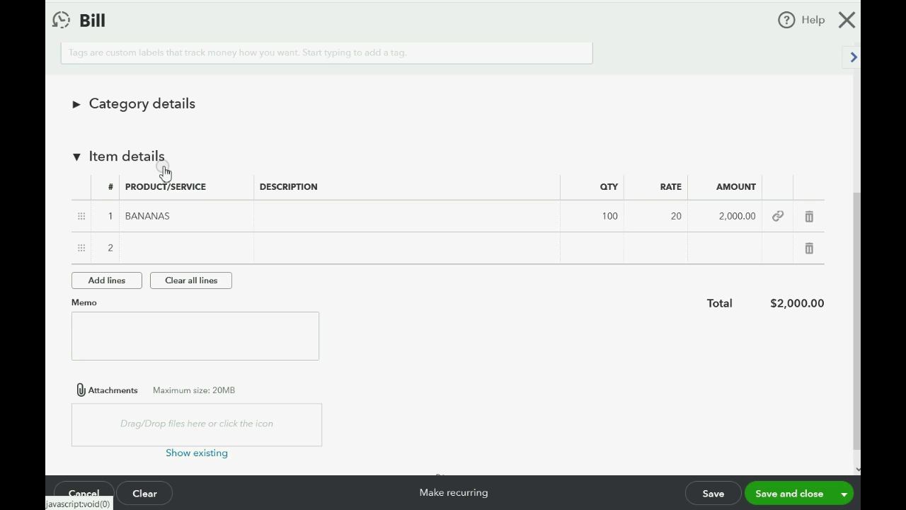
scroll(222, 158, up, 3)
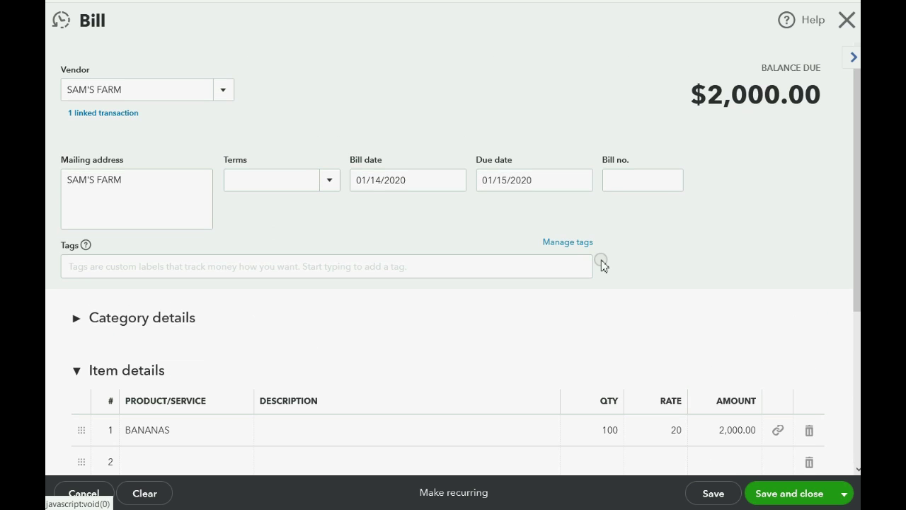
Set the bill number to 1616, save and close the bill, and check the open purchase orders report.
click(616, 185)
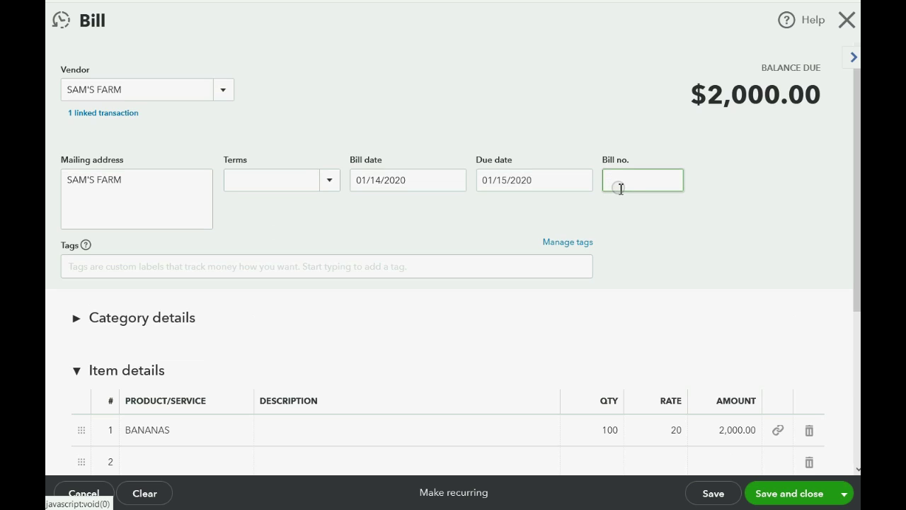
text(1616)
click(777, 494)
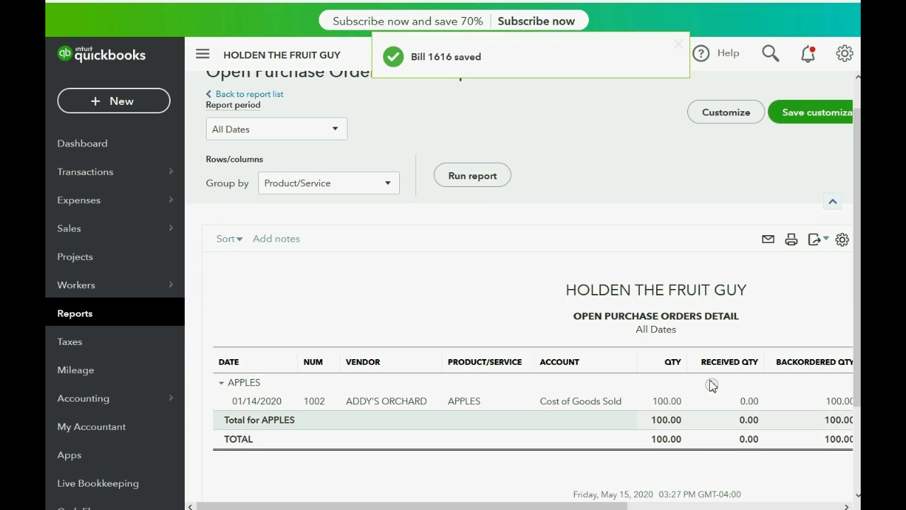
scroll(755, 290, down, 1)
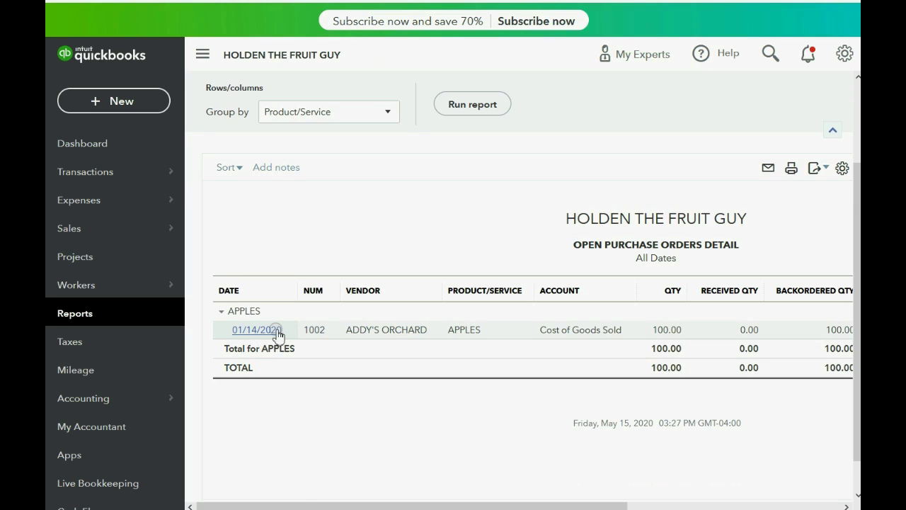
Open the custom transaction report grouped by vendor and look through the SAM'S FARM transactions.
mouse_move(322, 504)
mouse_down()
mouse_move(500, 502)
mouse_move(304, 498)
mouse_move(543, 481)
mouse_move(305, 503)
mouse_up()
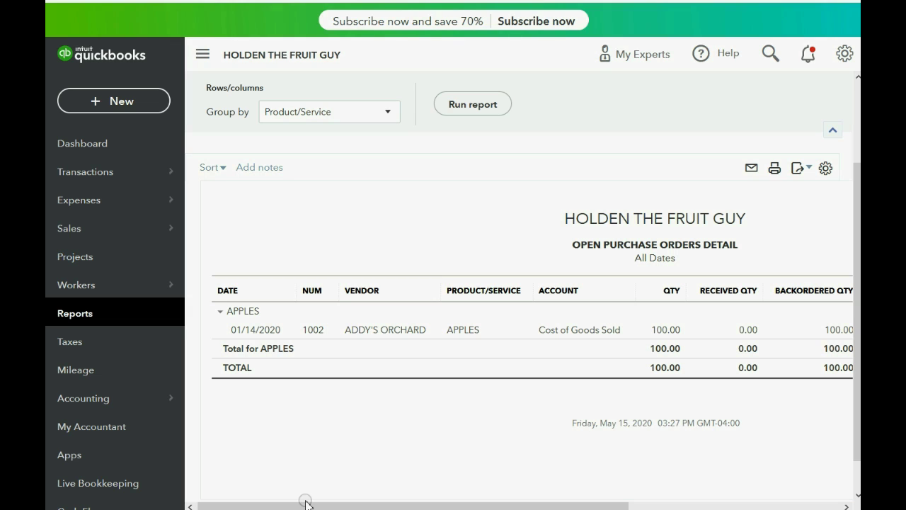
click(80, 320)
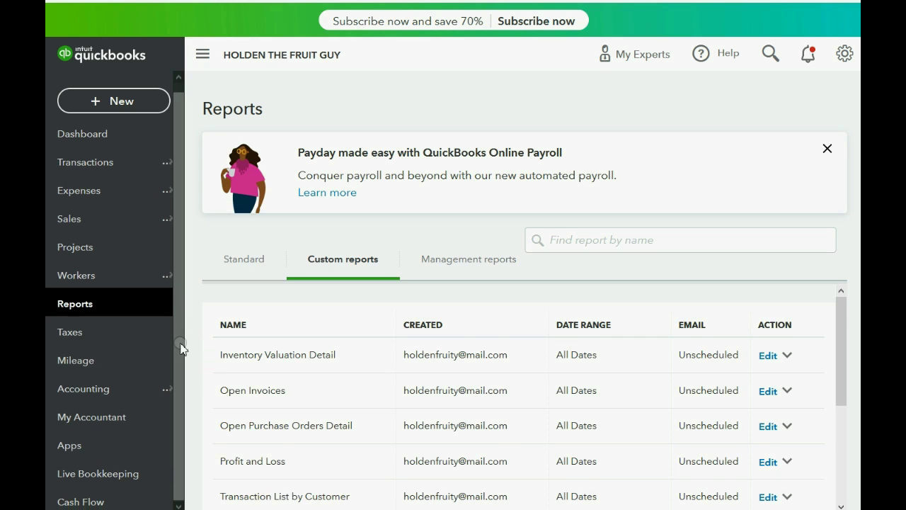
scroll(265, 443, down, 1)
click(274, 466)
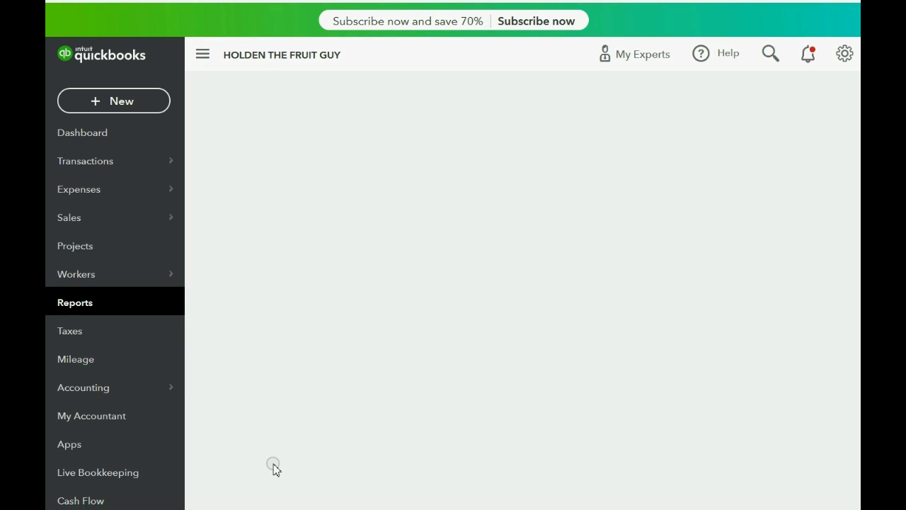
scroll(333, 411, down, 4)
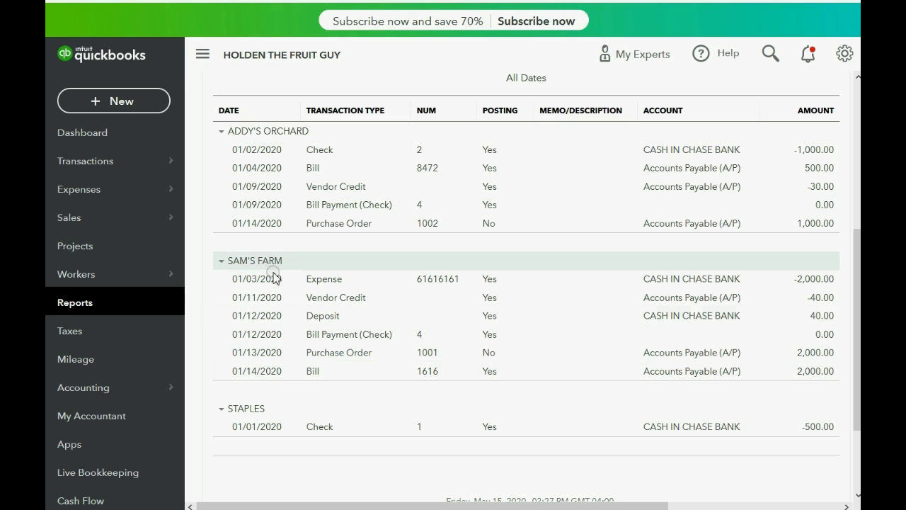
Open SAM'S FARM's January 13 purchase order from the report, check its status, linked transaction and received item quantity, and close it.
double_click(344, 353)
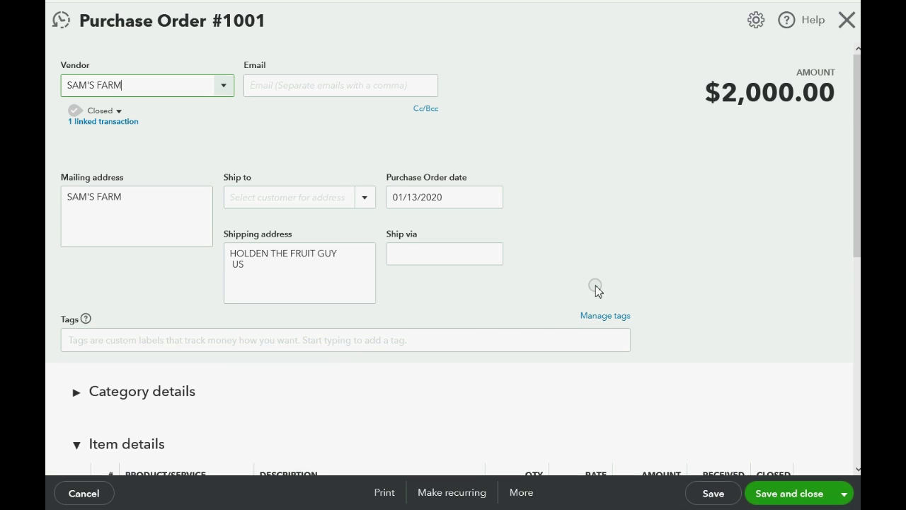
scroll(597, 286, down, 3)
scroll(597, 287, down, 3)
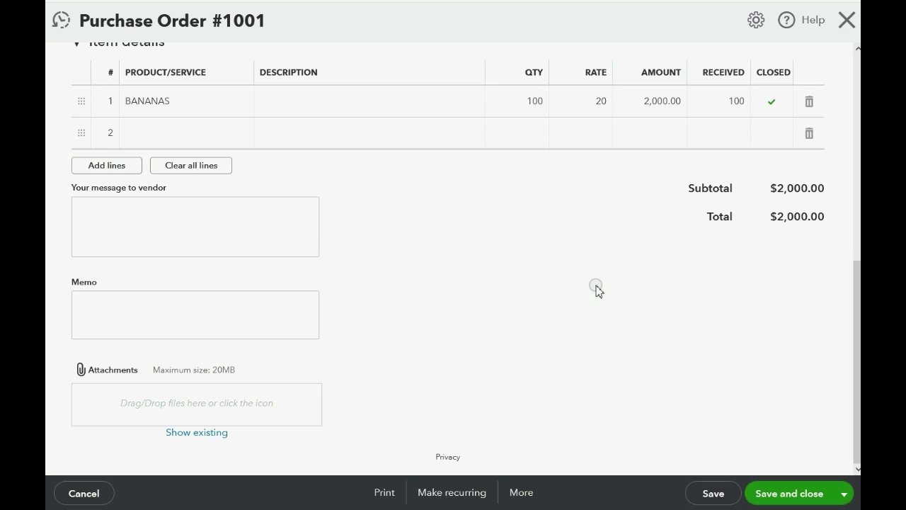
scroll(596, 287, up, 6)
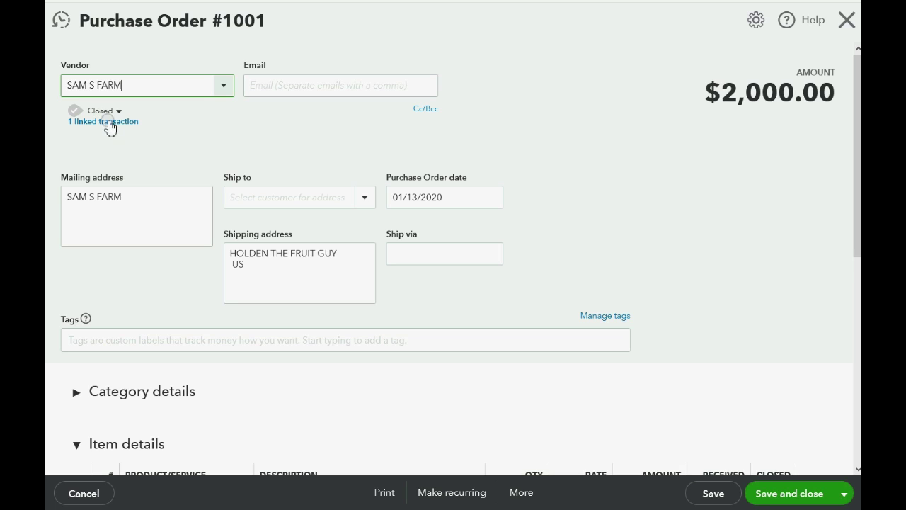
scroll(489, 117, down, 2)
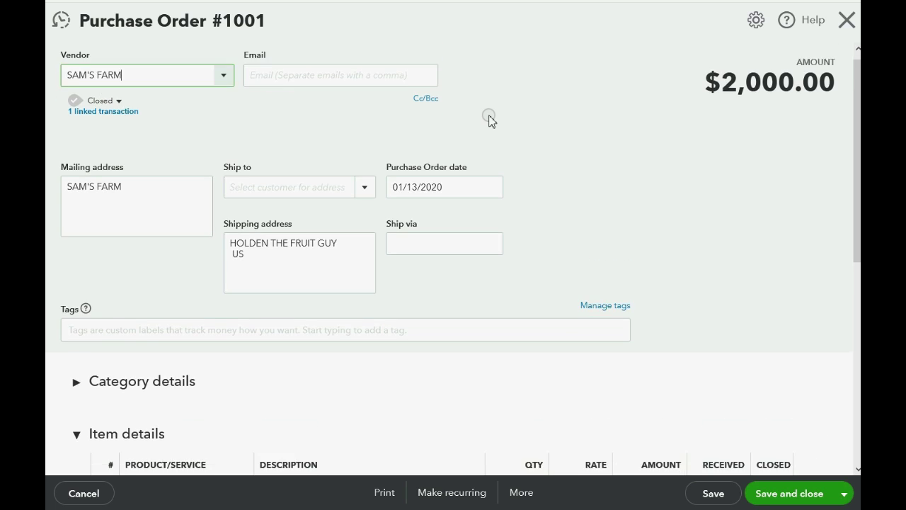
scroll(491, 117, up, 2)
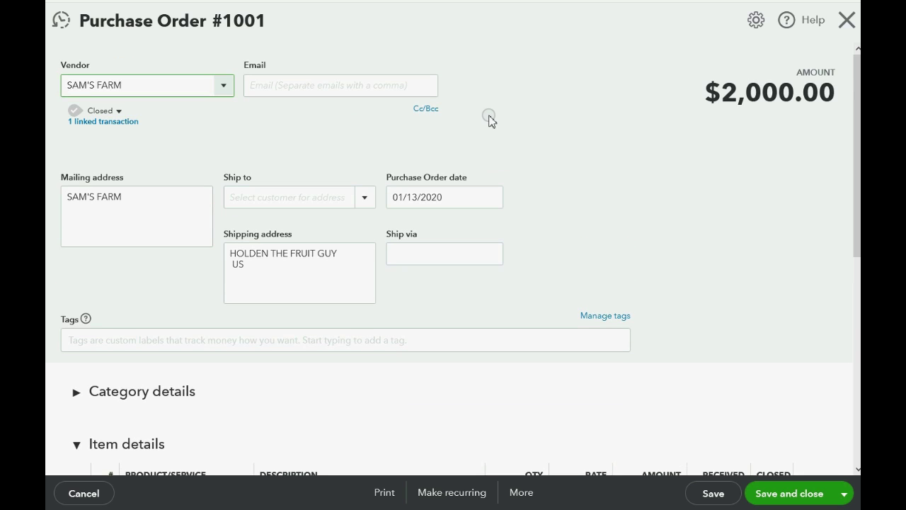
click(849, 32)
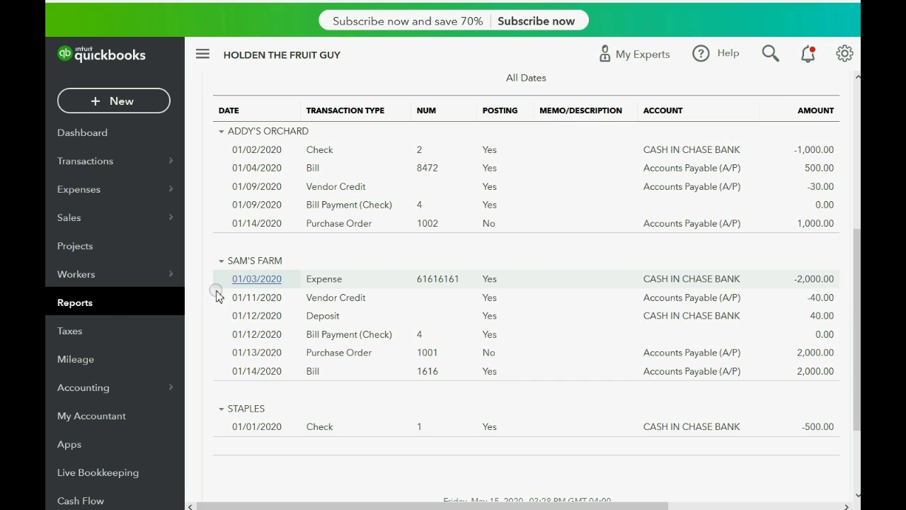
Open the Inventory Valuation Detail custom report and examine the APPLES and BANANAS transactions and quantities on hand.
click(101, 306)
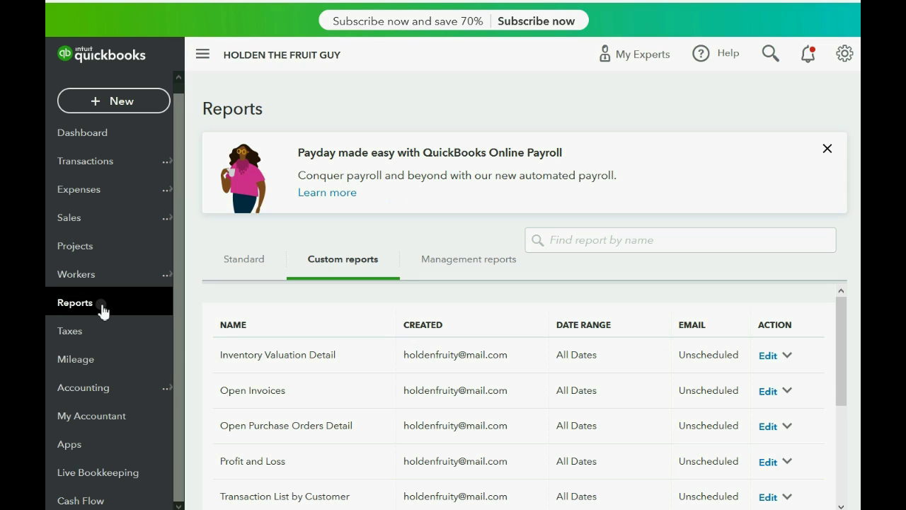
click(240, 355)
scroll(447, 276, down, 3)
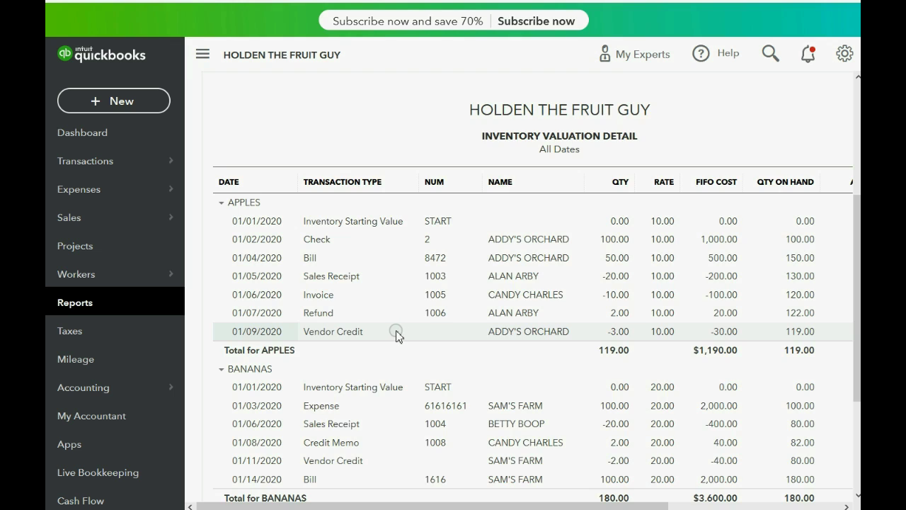
scroll(396, 335, down, 3)
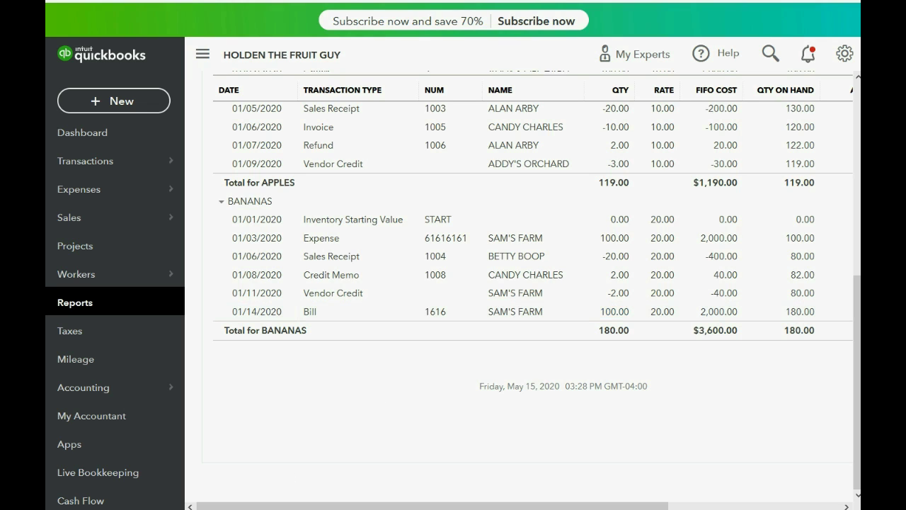
Switch to the PowerPoint slides, read the January 16 example about Addy's order and its payment, and return to QuickBooks.
key(alt+Tab)
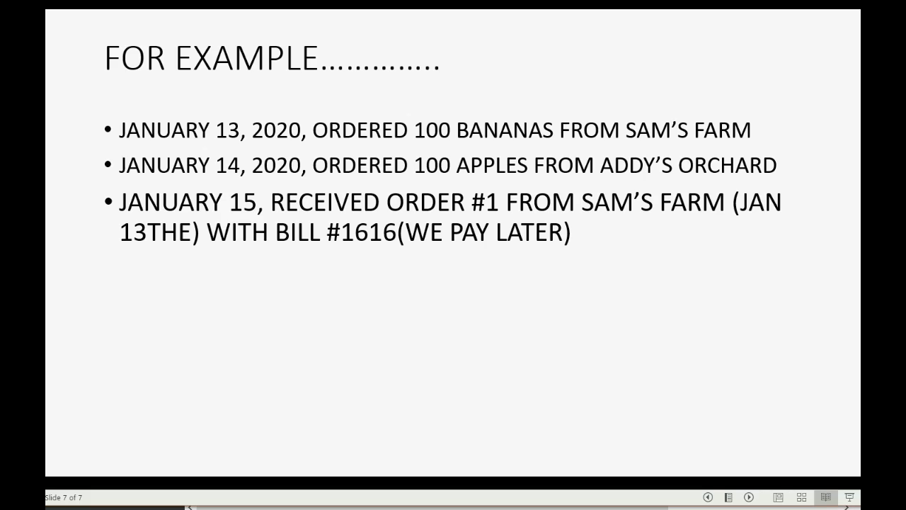
key(Right)
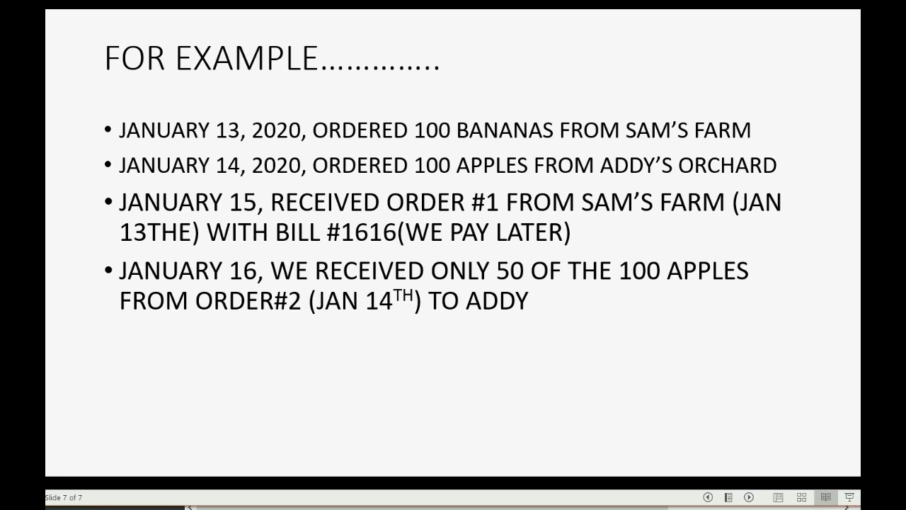
key(Right)
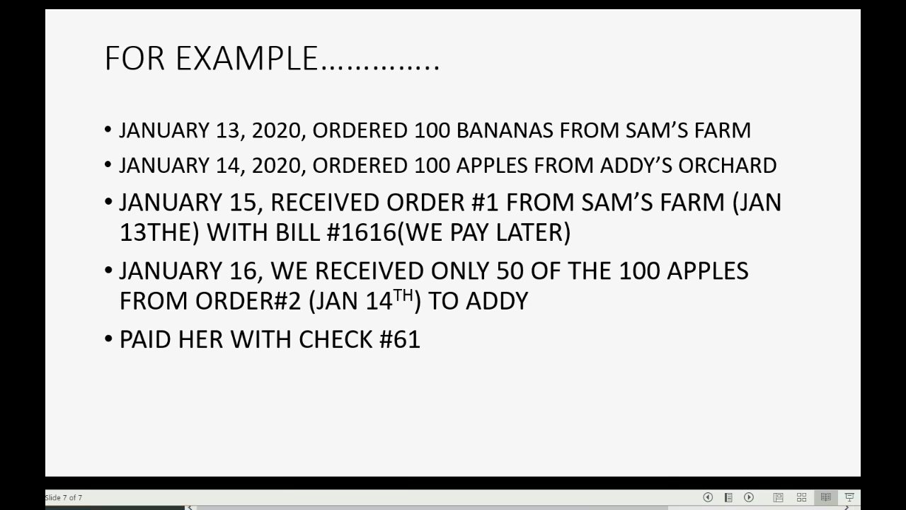
key(alt+Tab)
Create a check with payment date 01/15/2020 and payee ADDY'S ORCHARD.
click(122, 104)
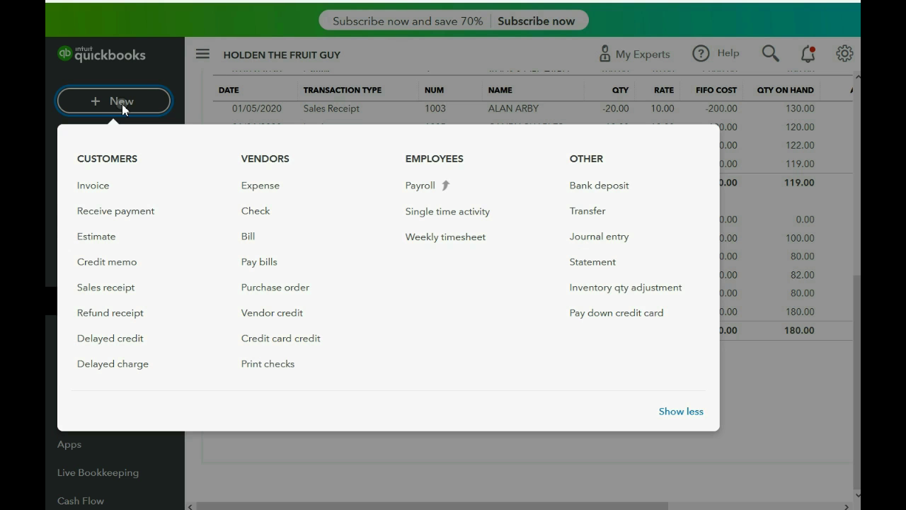
click(257, 212)
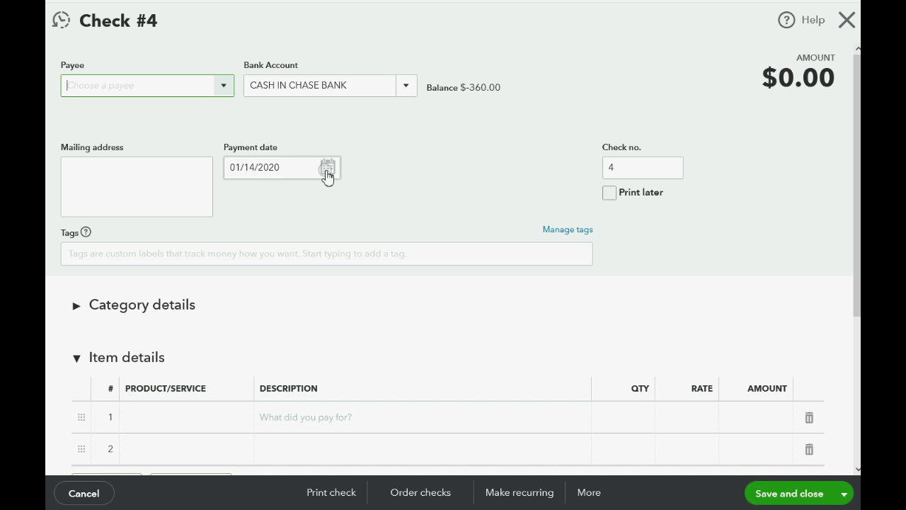
click(327, 170)
click(299, 281)
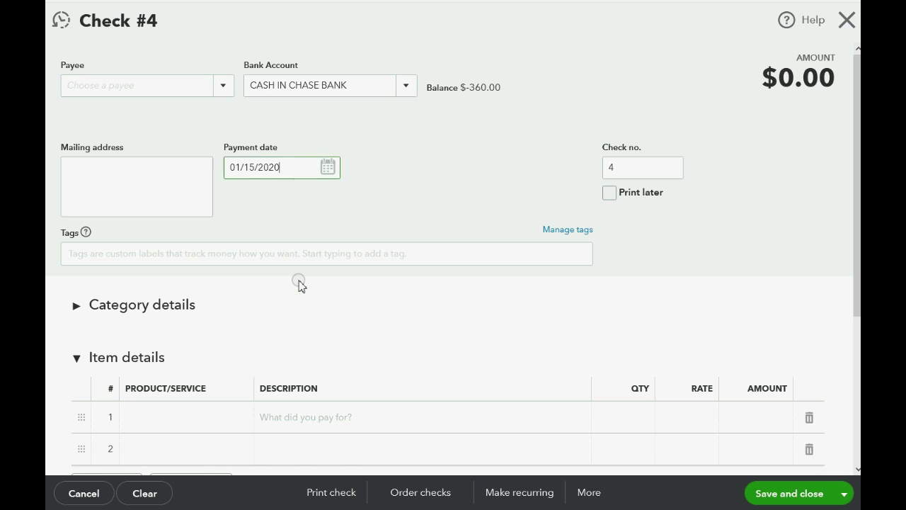
click(224, 85)
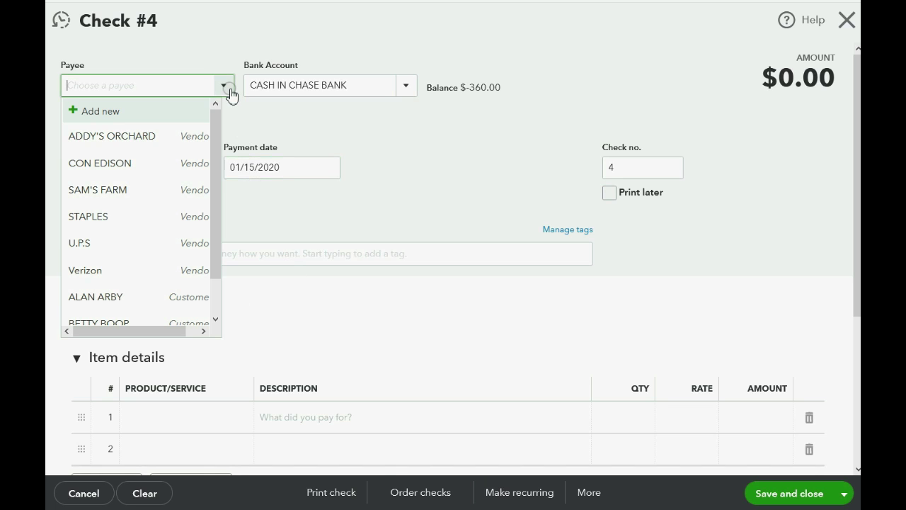
click(184, 136)
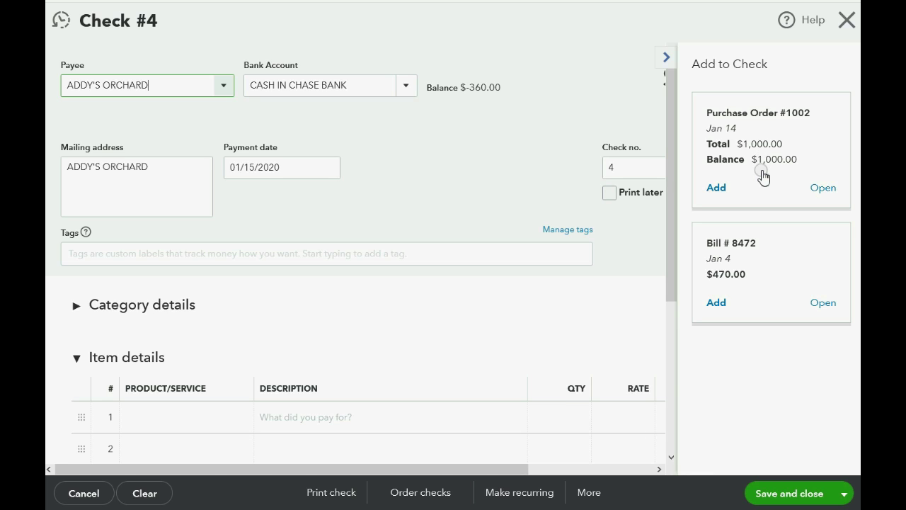
Add the open January 14 purchase order to the check and collapse the unused Category details section.
click(824, 189)
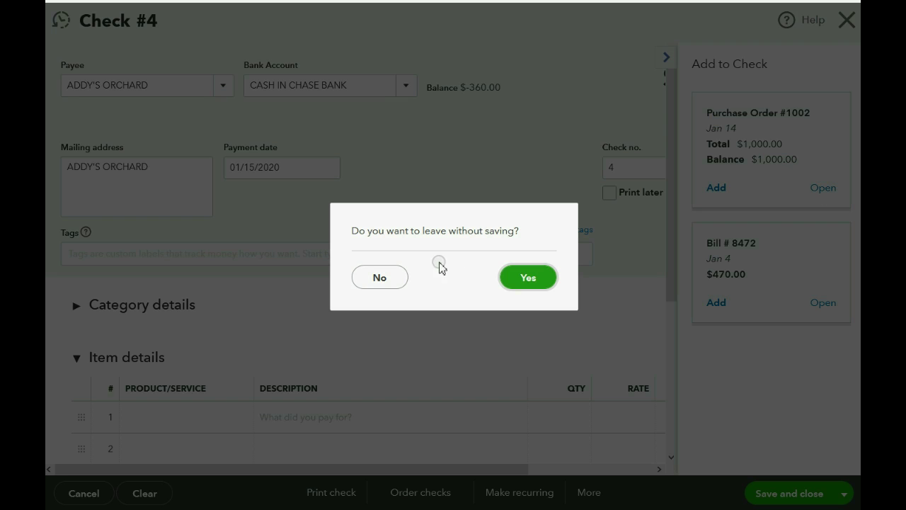
click(380, 278)
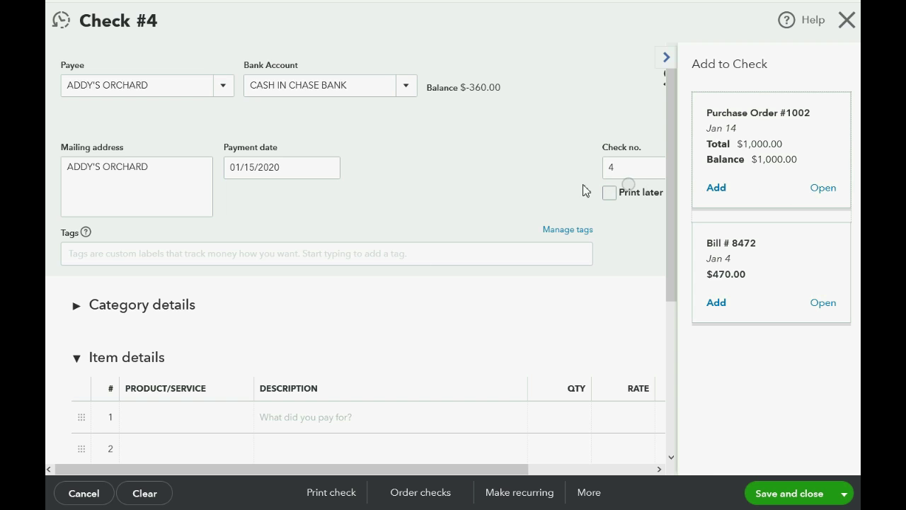
click(717, 193)
click(718, 192)
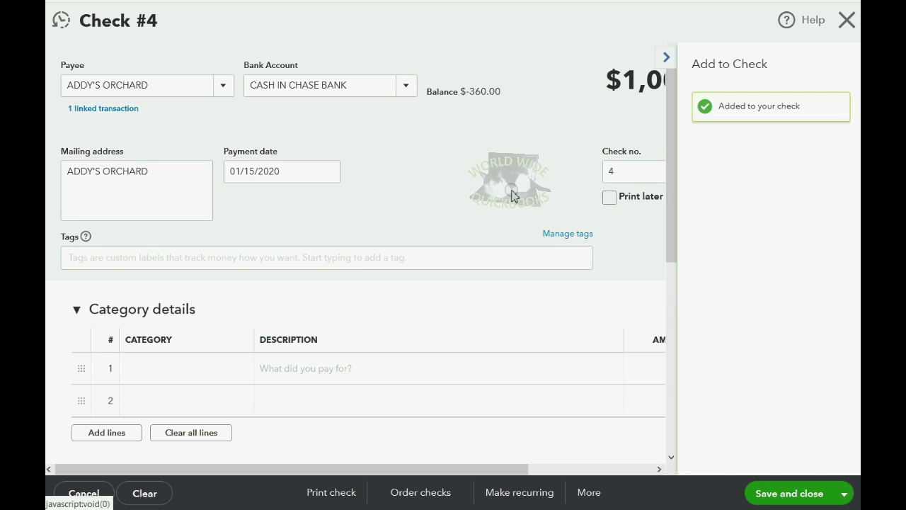
scroll(515, 195, down, 3)
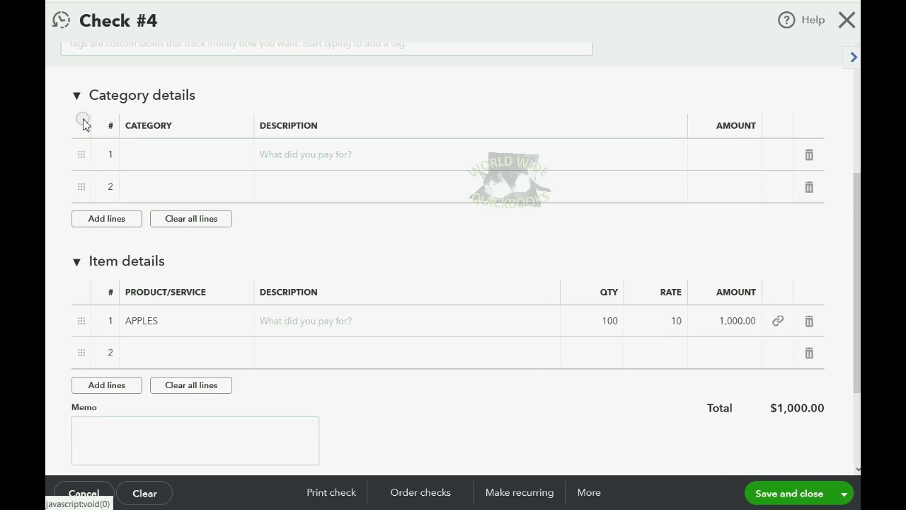
click(77, 95)
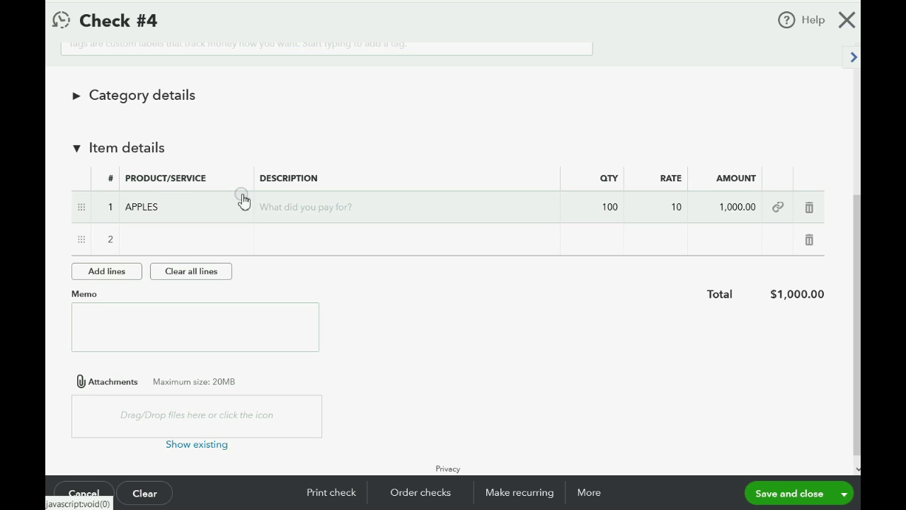
scroll(243, 200, up, 3)
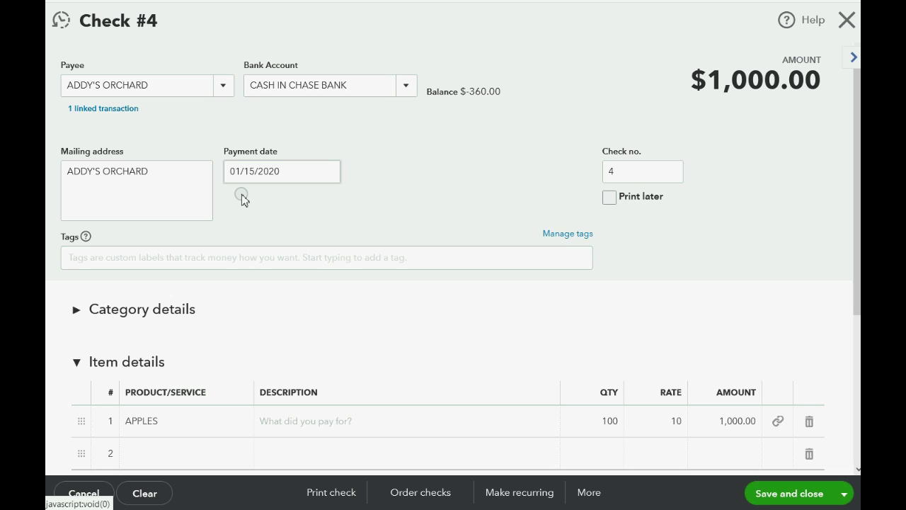
Set the APPLES quantity on the check to 50, then save and close the check.
click(607, 423)
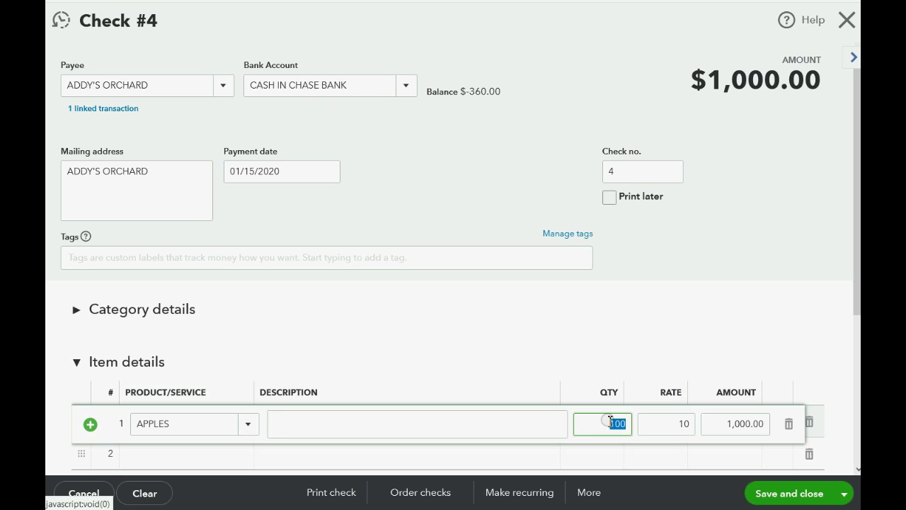
text(50)
key(Tab)
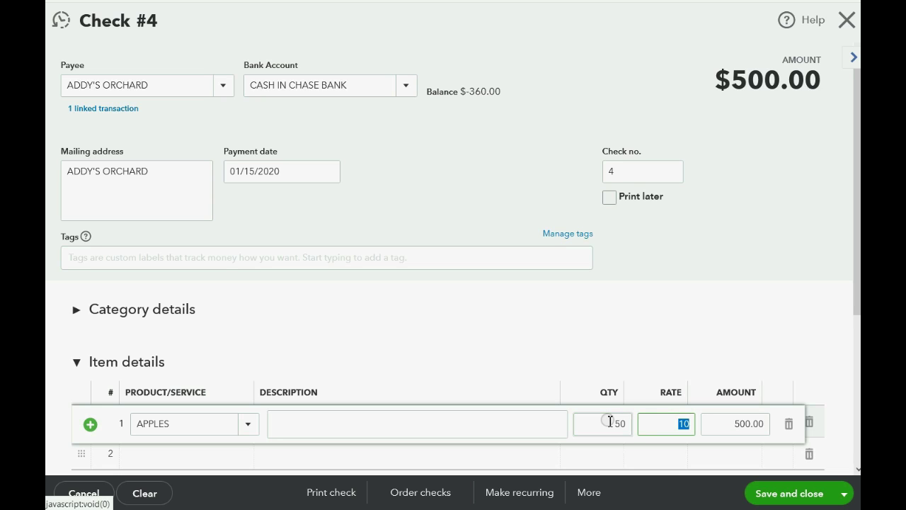
click(737, 187)
scroll(739, 189, down, 2)
scroll(739, 188, up, 2)
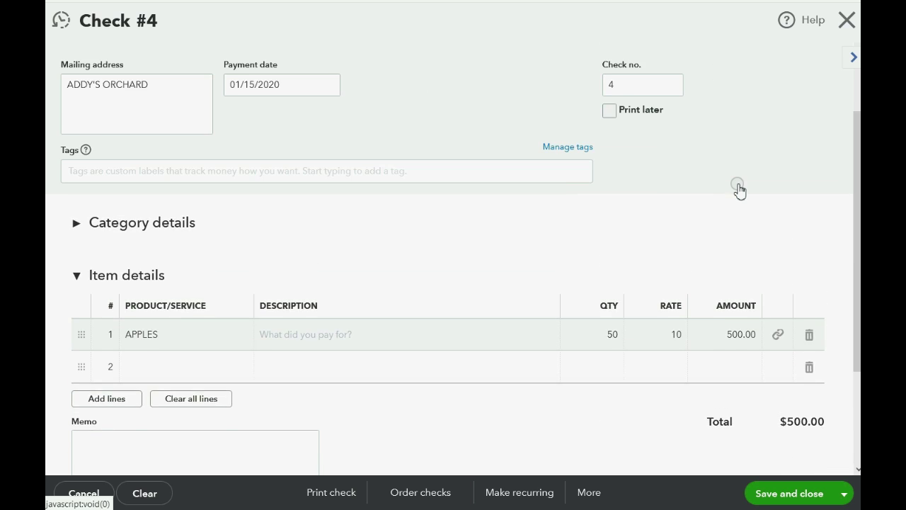
click(783, 492)
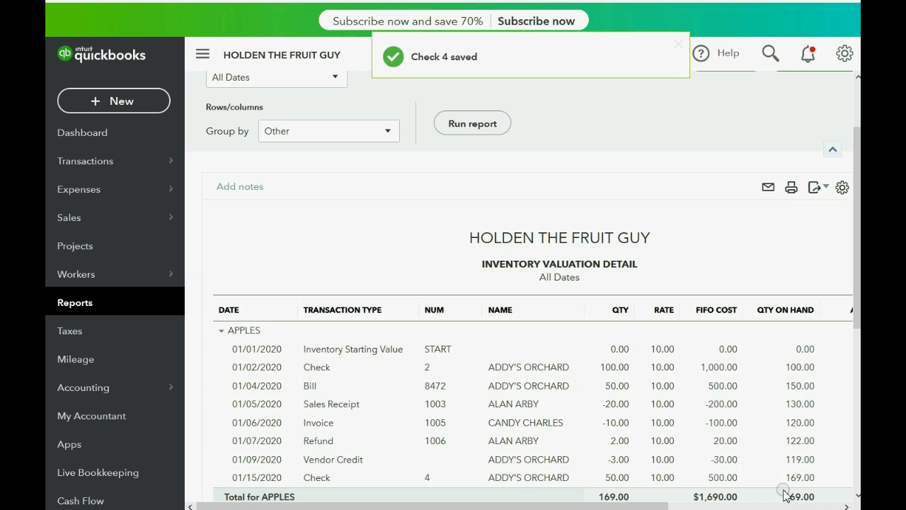
Check the new APPLES entry in the inventory valuation report, then examine received and backordered quantities in the Open Purchase Orders Detail report.
scroll(629, 327, down, 2)
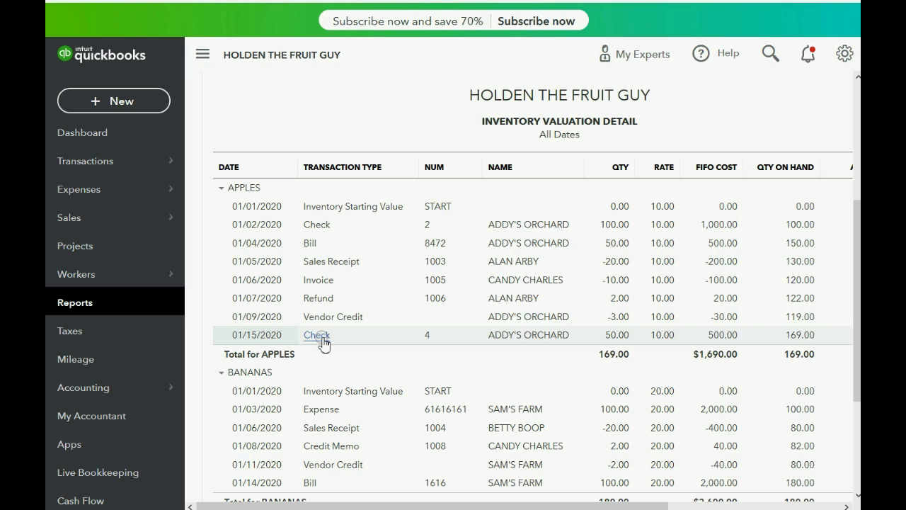
click(84, 310)
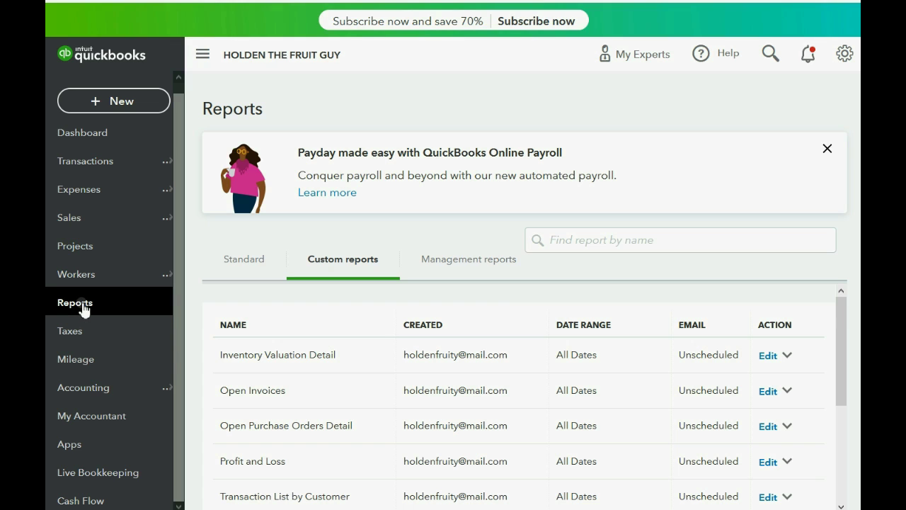
click(268, 426)
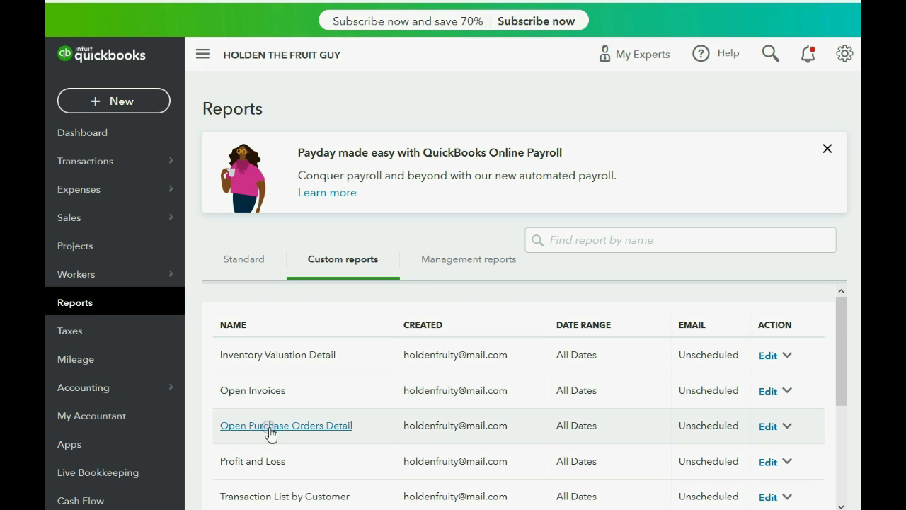
scroll(371, 373, down, 1)
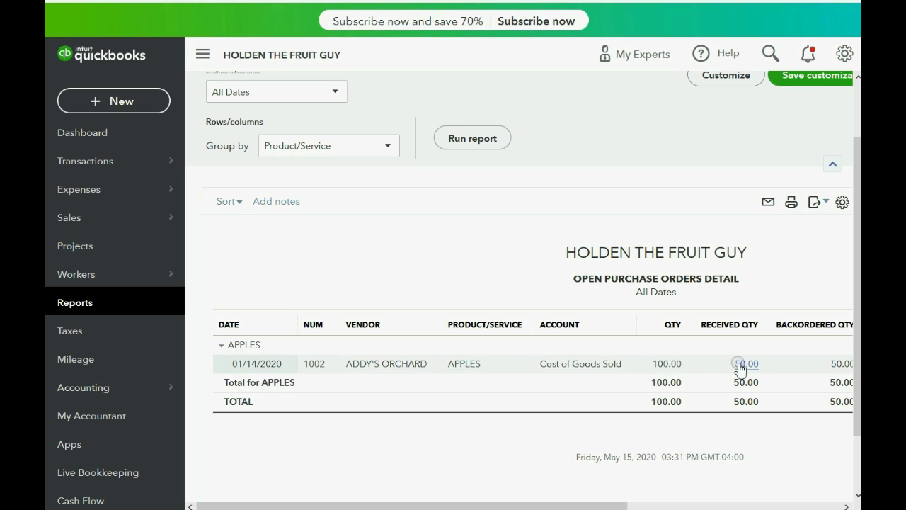
drag(571, 505, 668, 506)
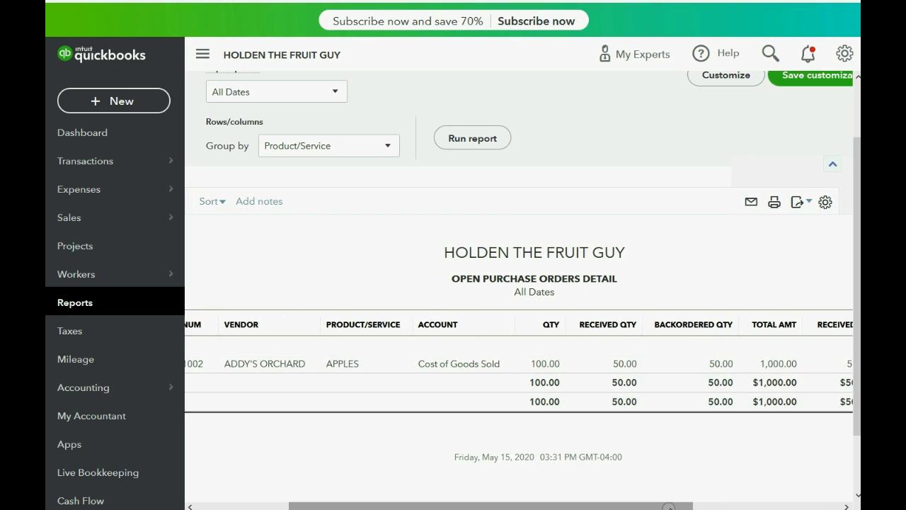
mouse_move(669, 508)
mouse_down()
mouse_move(715, 507)
mouse_move(680, 507)
mouse_up()
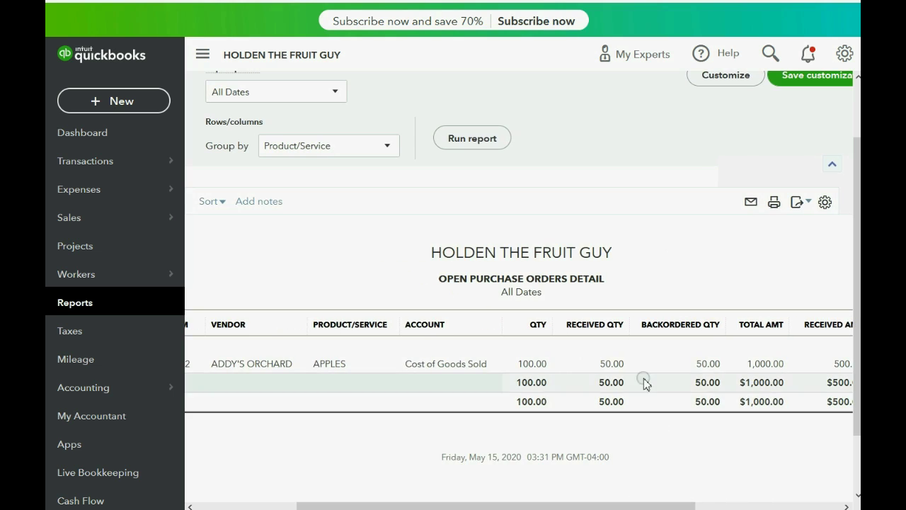
Open ADDY'S ORCHARD's January 14 purchase order from the report and check the received quantity on its APPLES line.
click(617, 366)
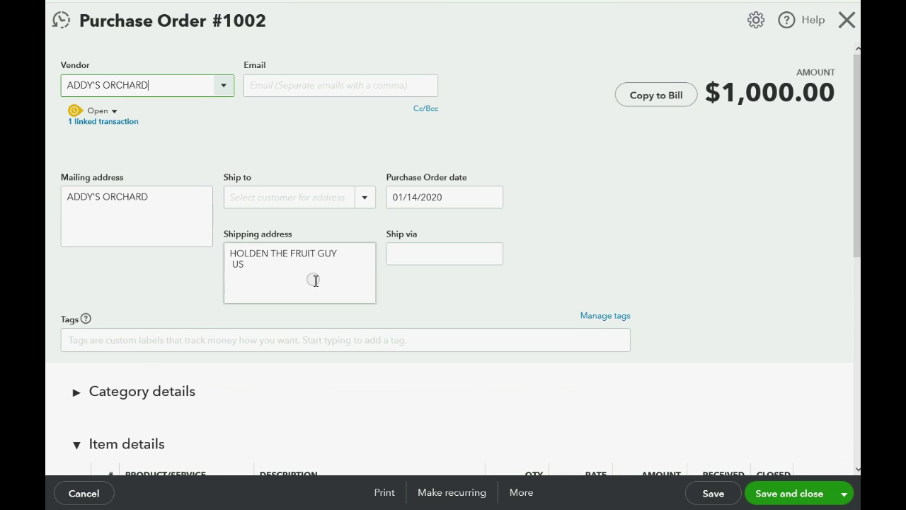
scroll(314, 279, down, 3)
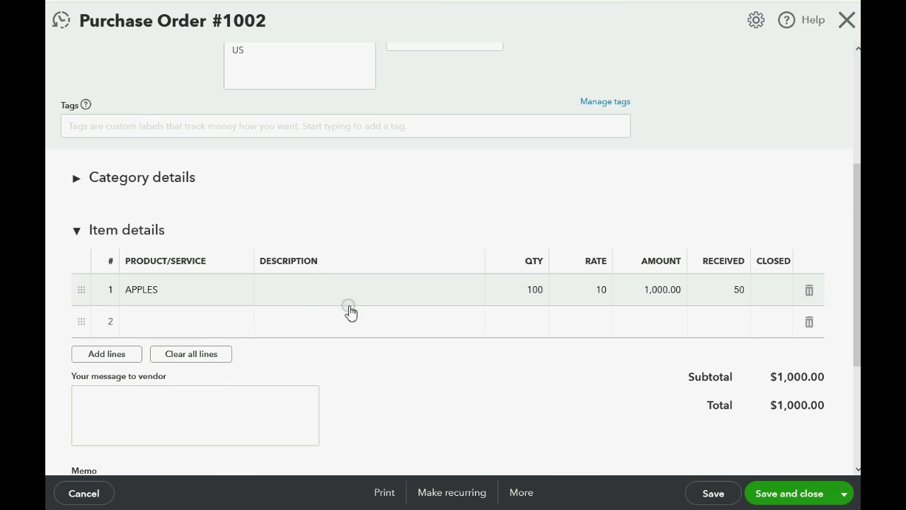